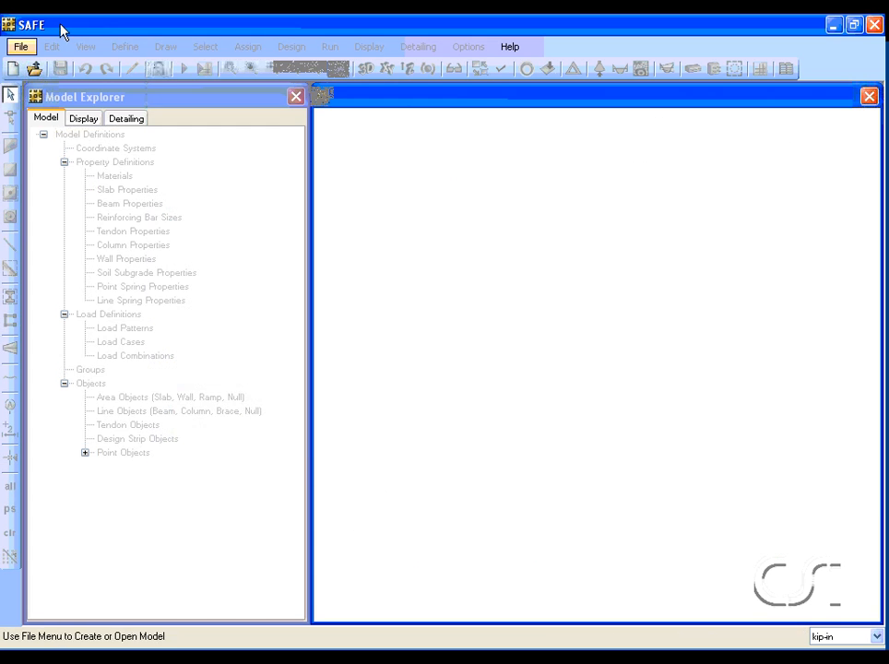
Start a new model from the Flat Slab template, using the ACI 318-08 design code and kip-in units.
click(19, 46)
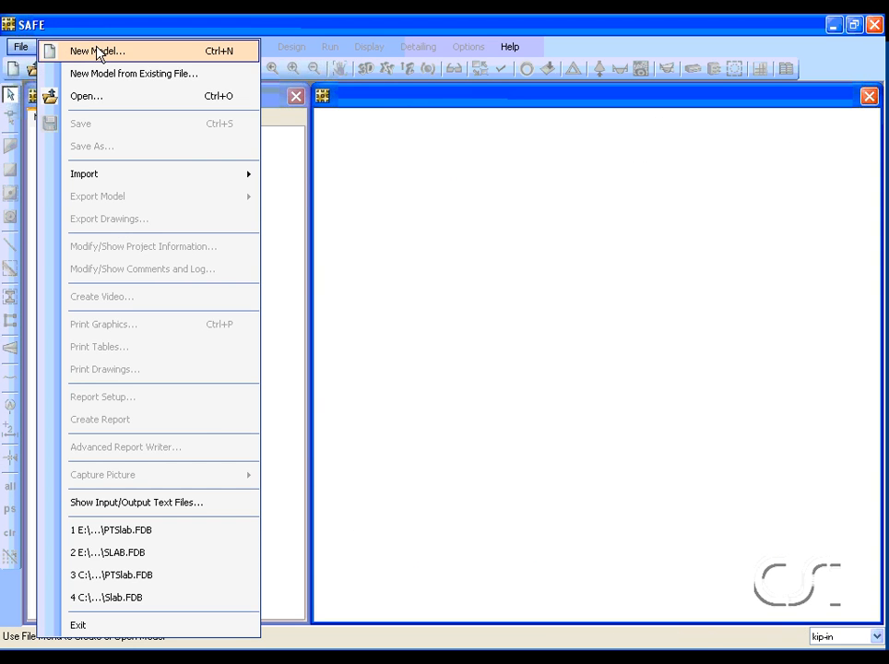
click(98, 52)
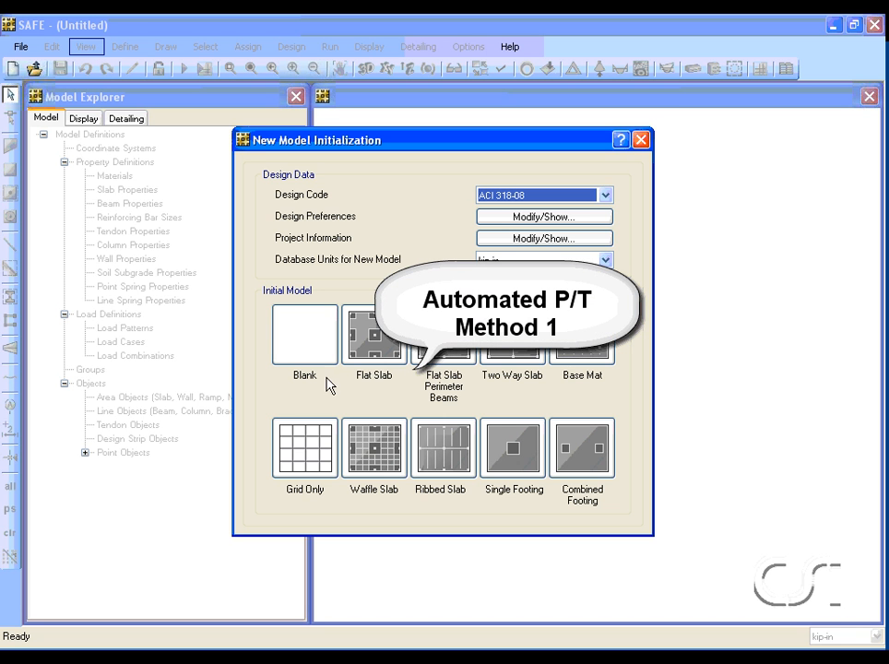
drag(356, 387, 404, 387)
key(Escape)
click(374, 343)
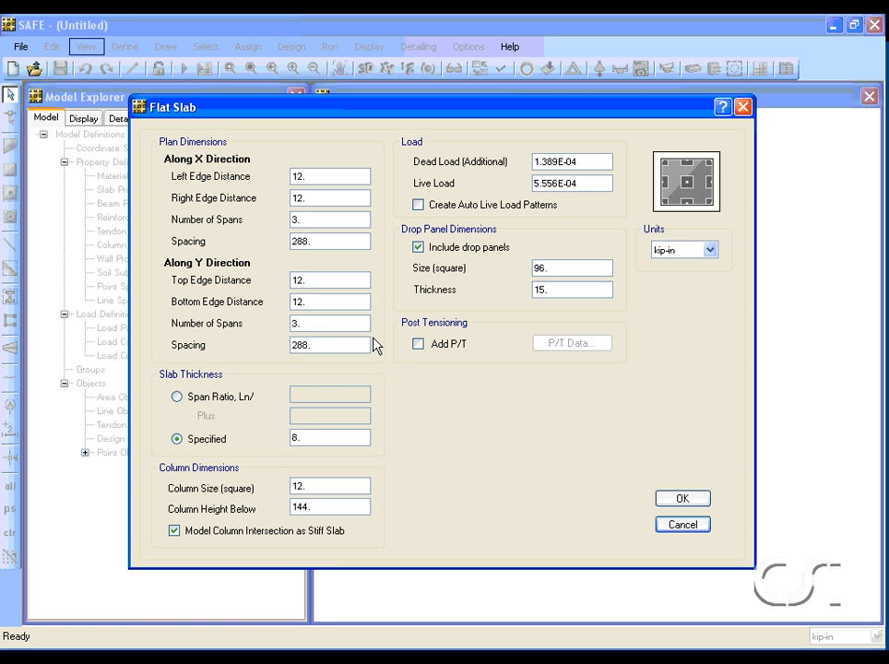
Add post-tensioning with banded Layer A and distributed Layer B tendons, and create the 3-by-3-span flat slab model.
click(420, 345)
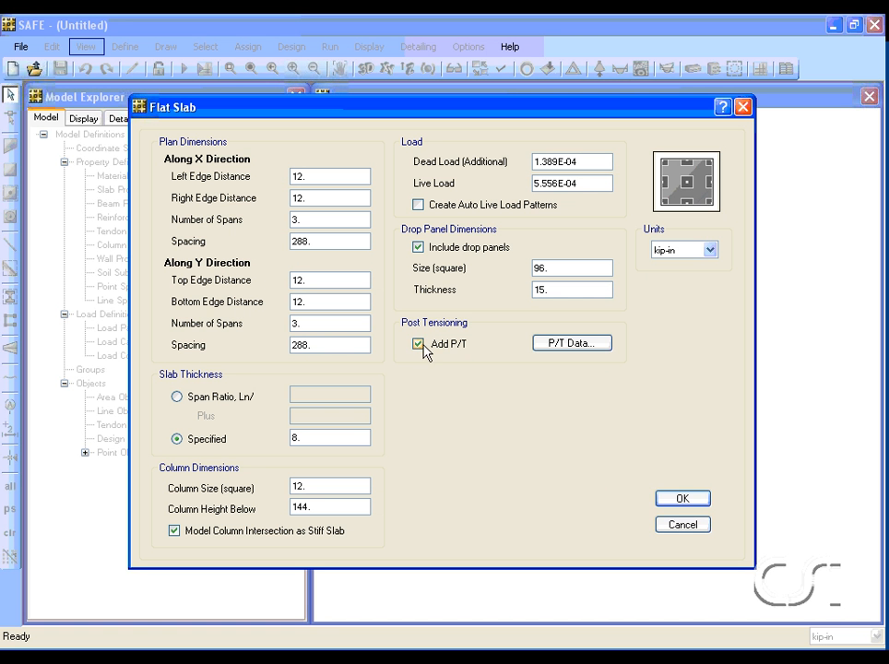
click(566, 348)
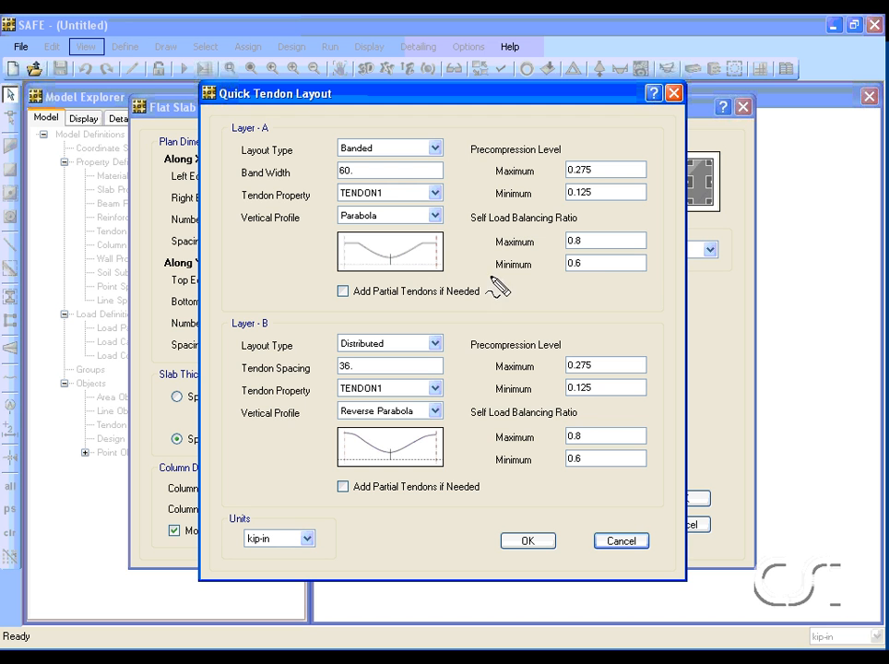
mouse_move(491, 276)
mouse_down()
mouse_move(655, 277)
mouse_move(657, 241)
mouse_move(582, 205)
mouse_move(469, 197)
mouse_move(458, 248)
mouse_move(507, 295)
mouse_up()
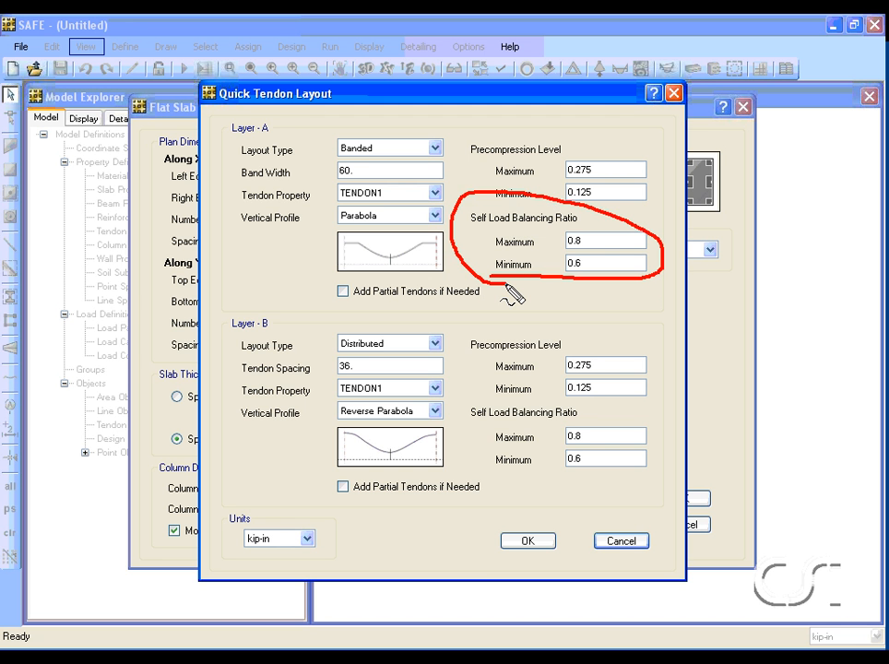
key(Escape)
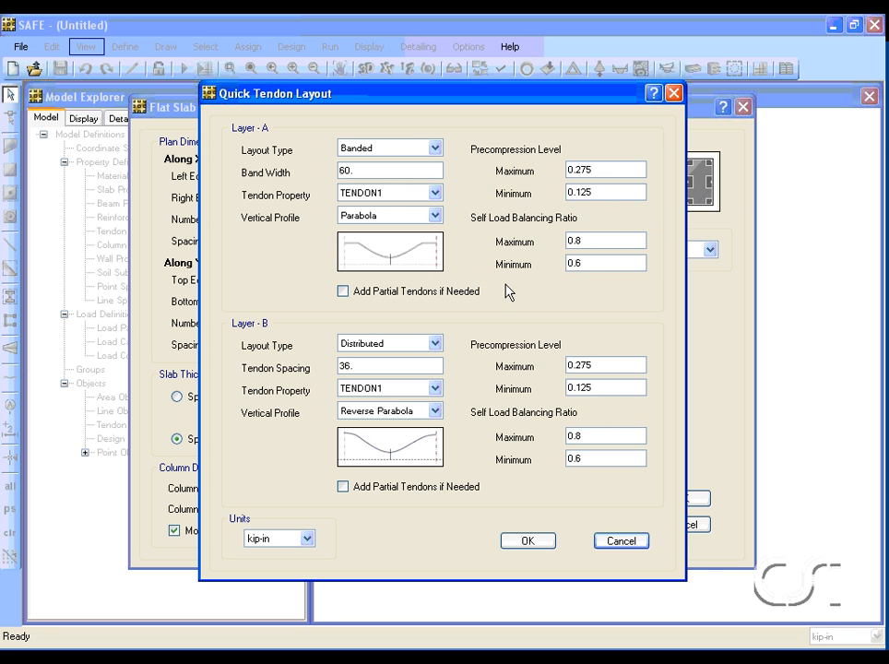
click(526, 542)
click(682, 500)
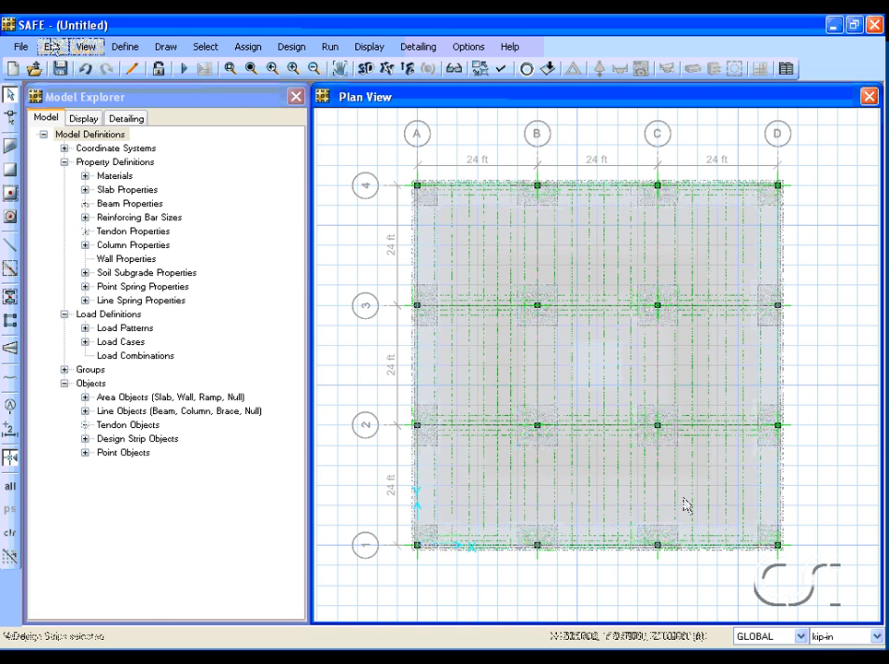
Add banded tendons in the selected design strips, with band width 60, property TENDON1 and a Parabola vertical profile.
click(51, 46)
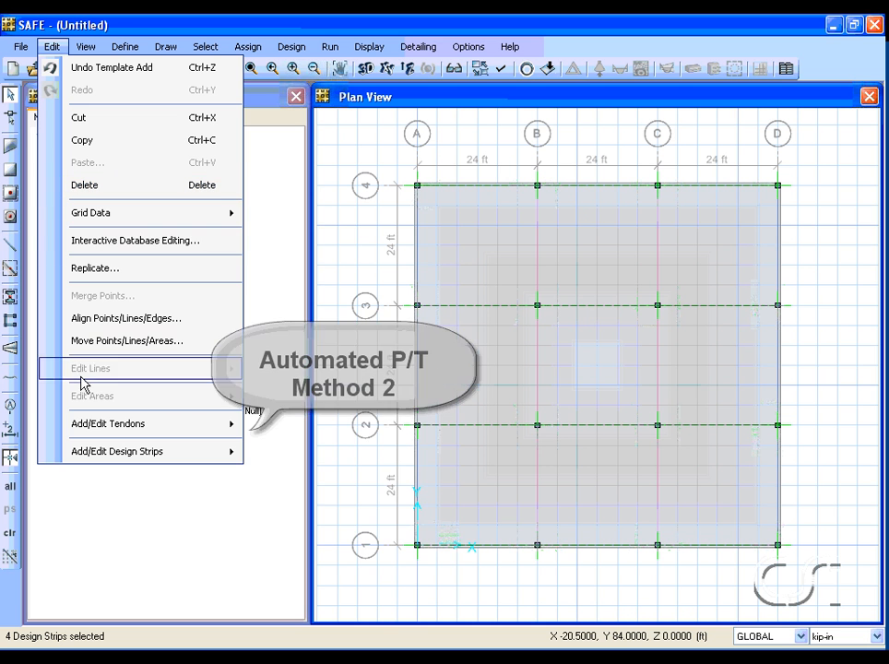
mouse_move(167, 427)
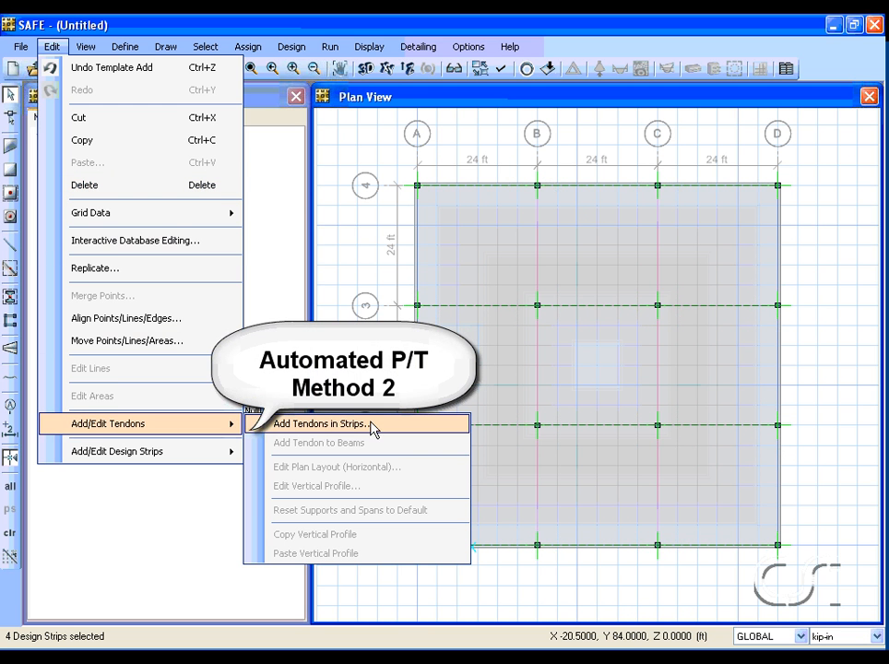
click(280, 425)
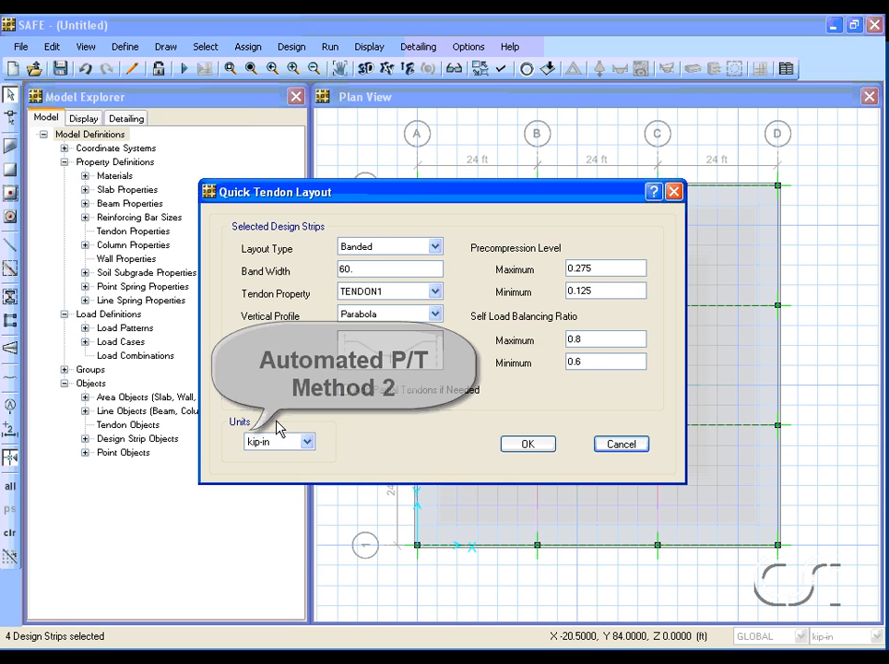
click(525, 446)
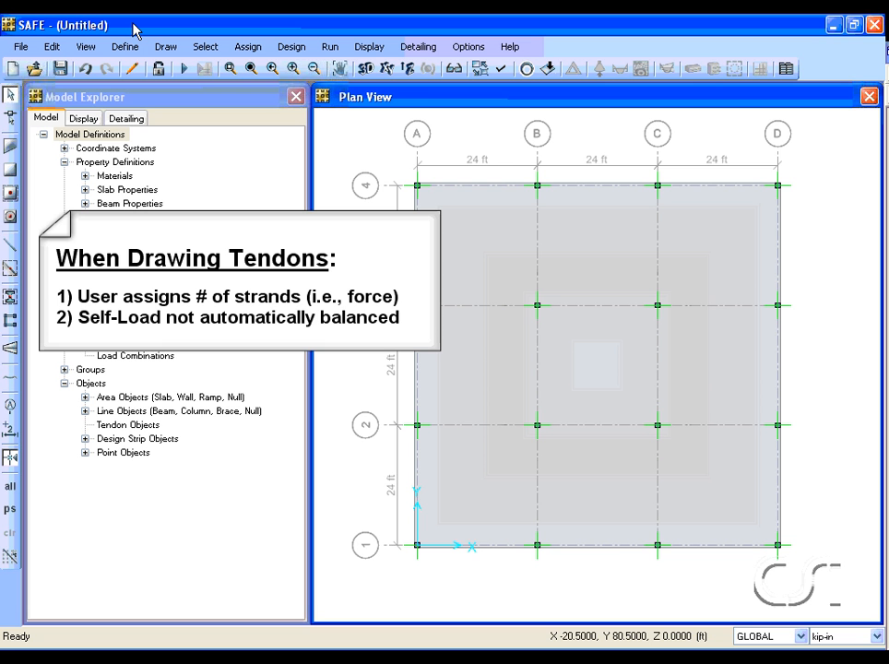
Define a new tendon property TENDON1 with material A416Gr270 and a strand area of 0.153.
click(126, 46)
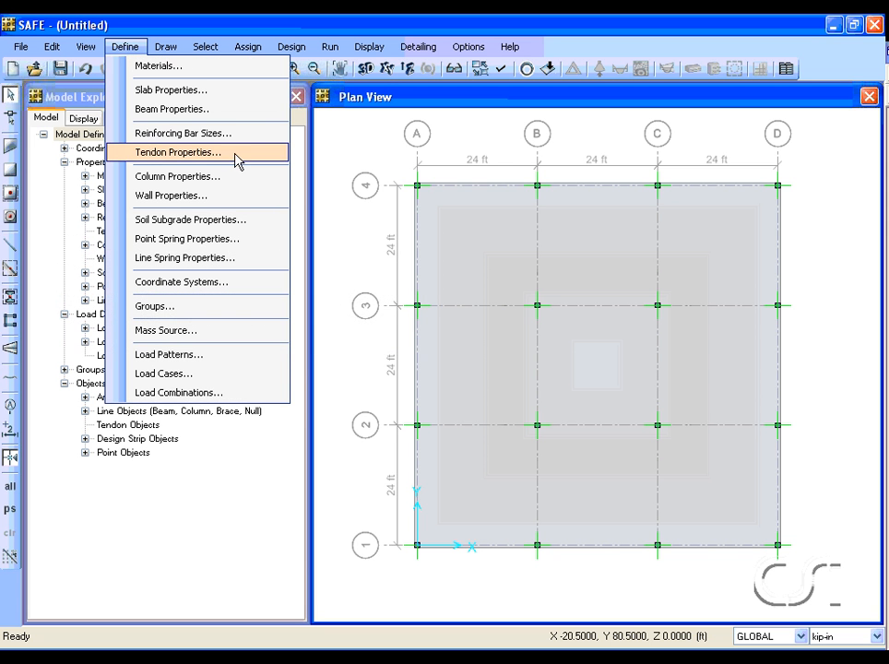
click(193, 161)
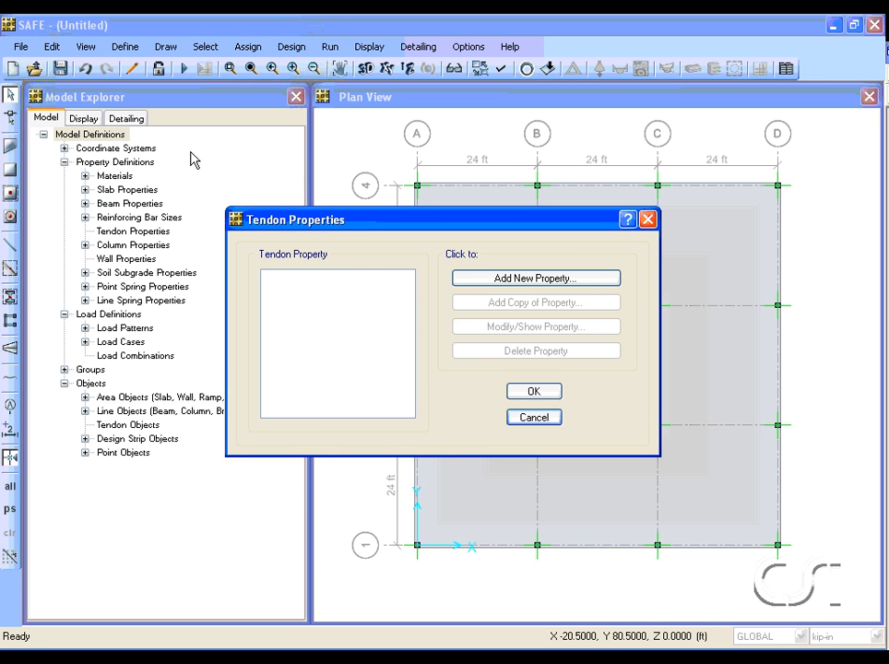
click(523, 279)
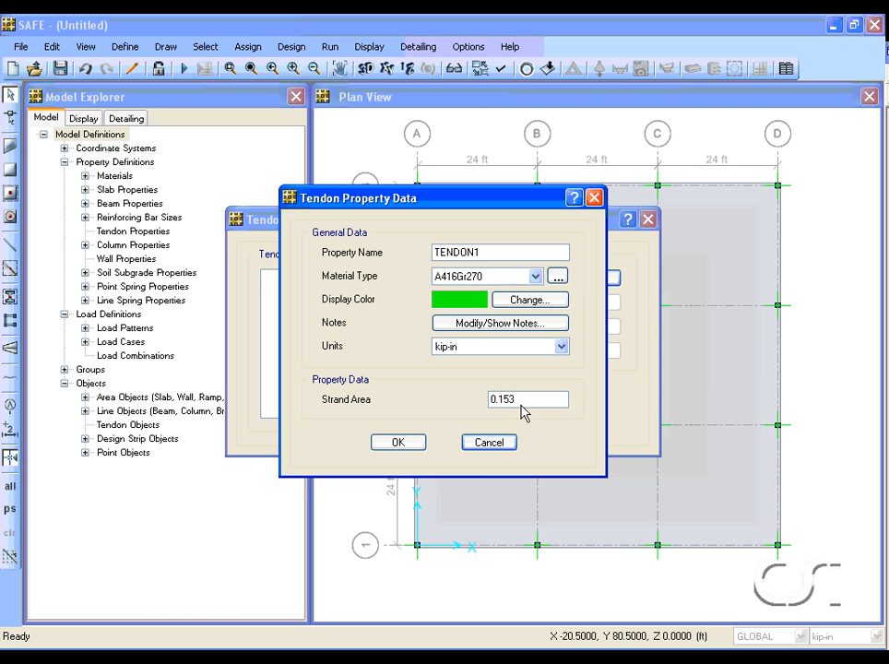
click(398, 446)
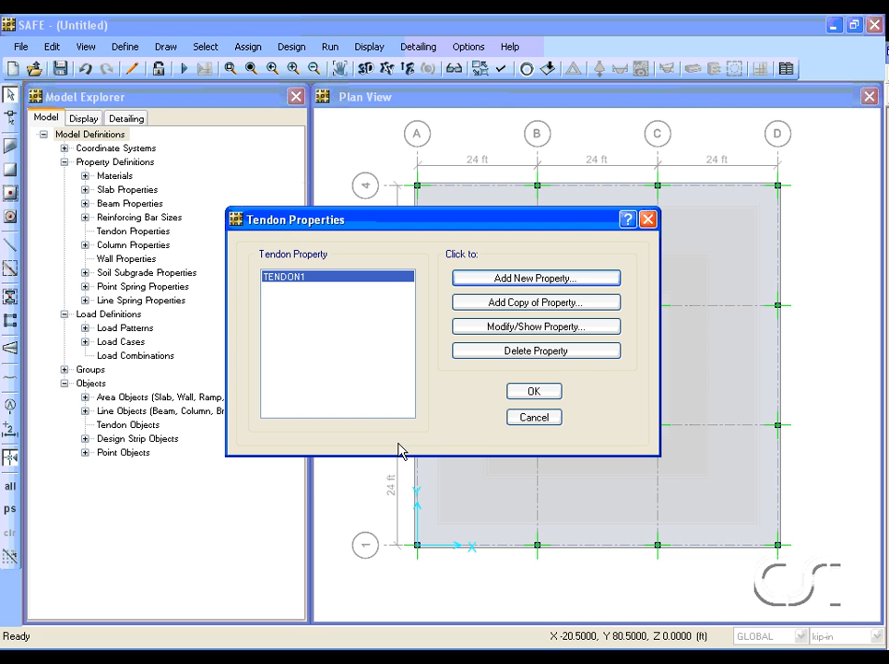
click(533, 394)
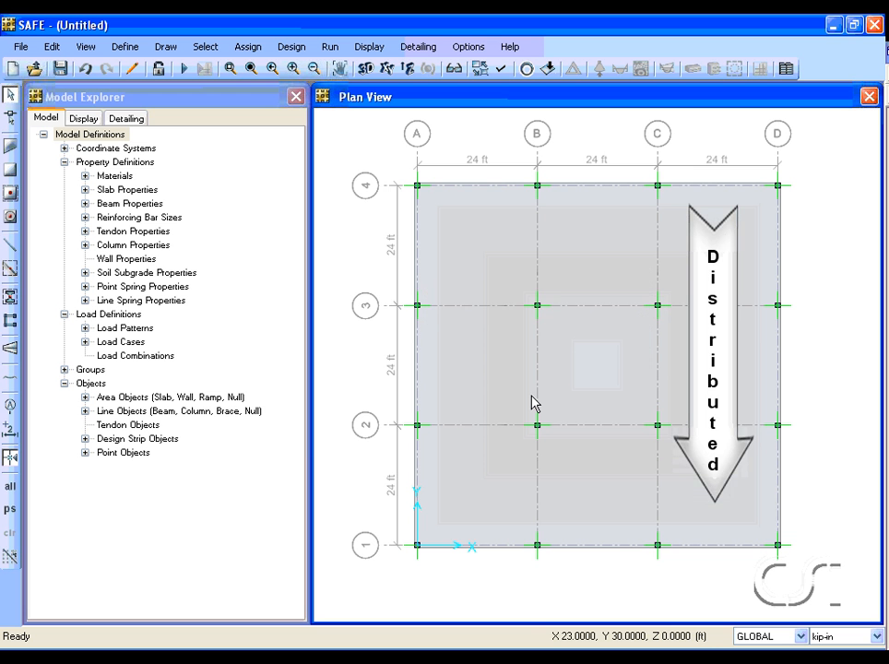
Draw a straight TENDON1 tendon along grid line 3 from grid A to grid D and finish drawing.
click(167, 48)
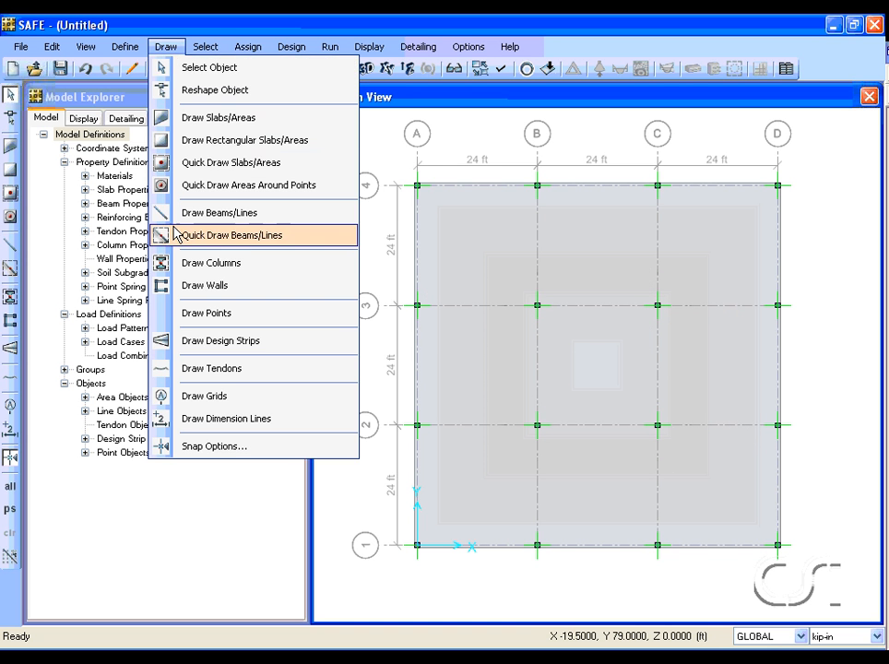
click(218, 371)
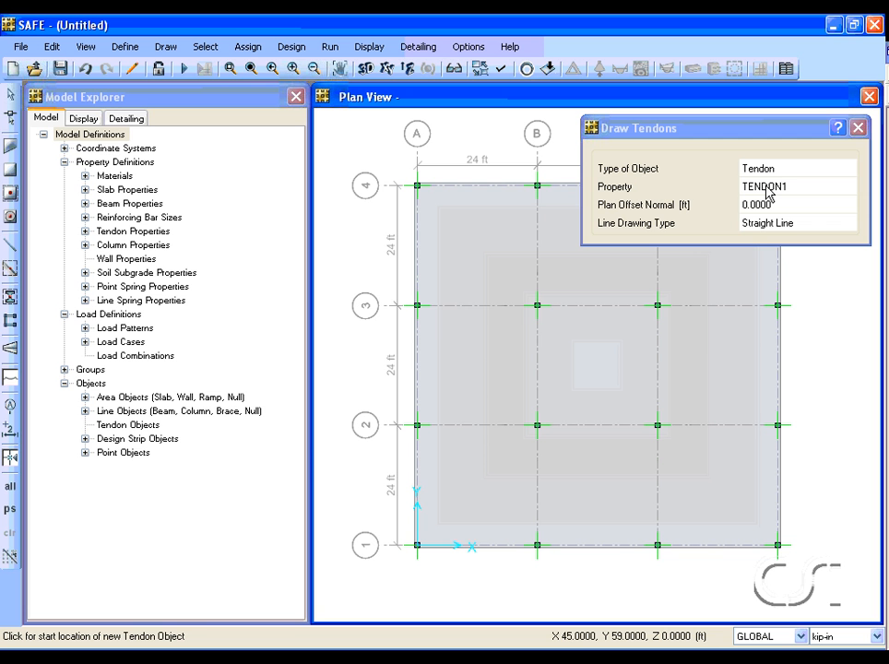
click(417, 305)
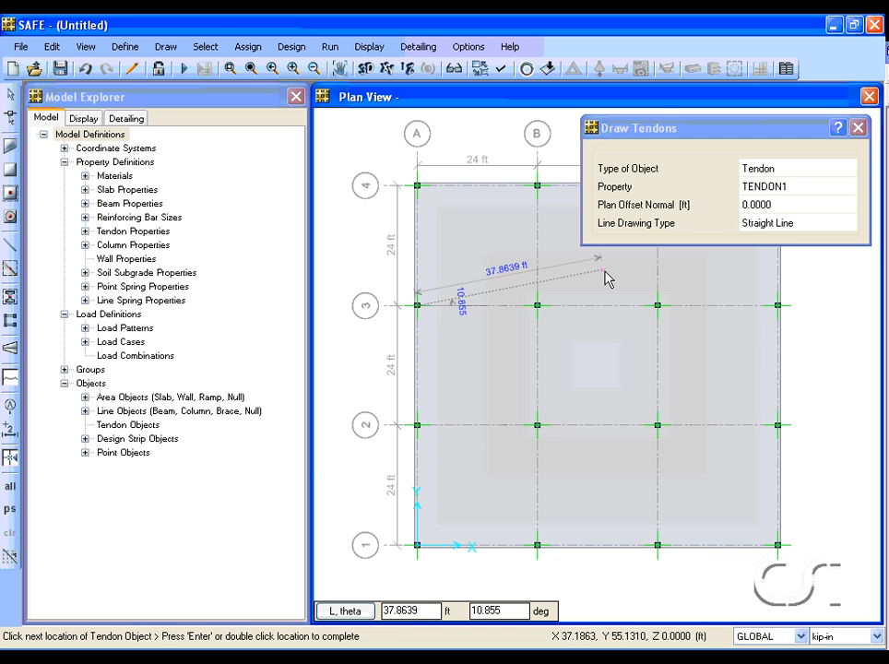
click(778, 305)
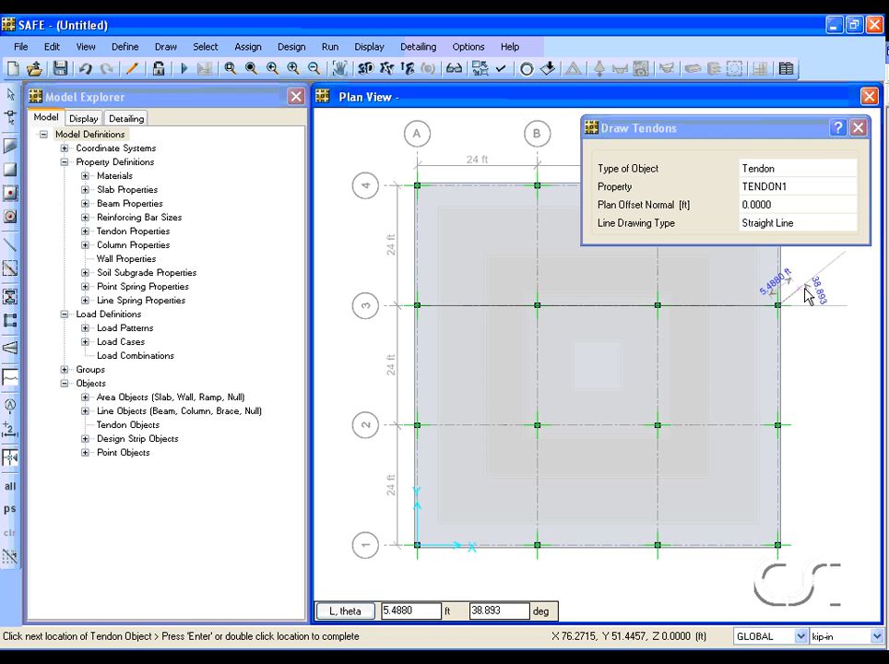
key(Return)
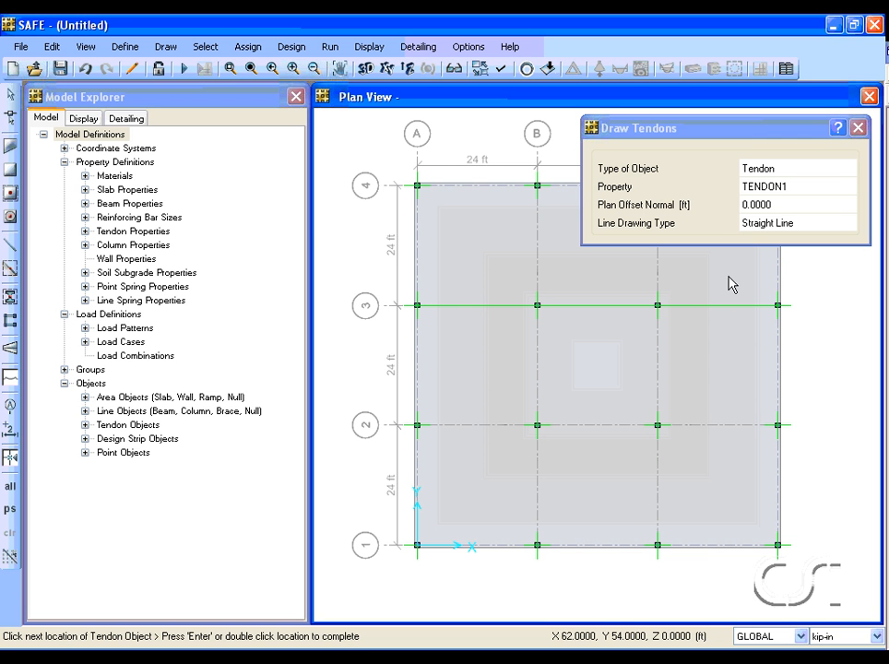
click(10, 98)
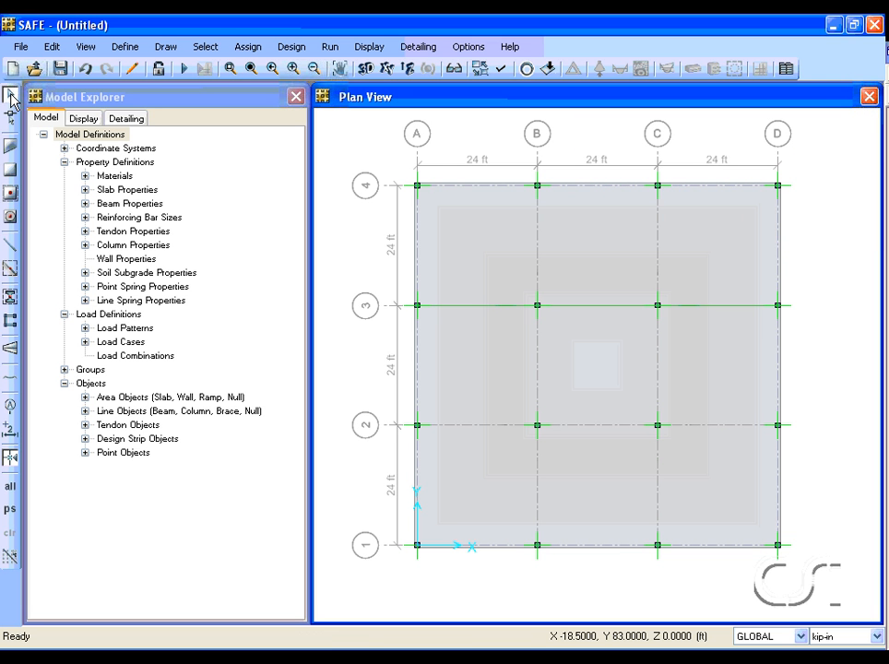
Select the tendon on grid line 3 and assign it property TENDON1 with 2 unbonded strands.
shift+click(452, 313)
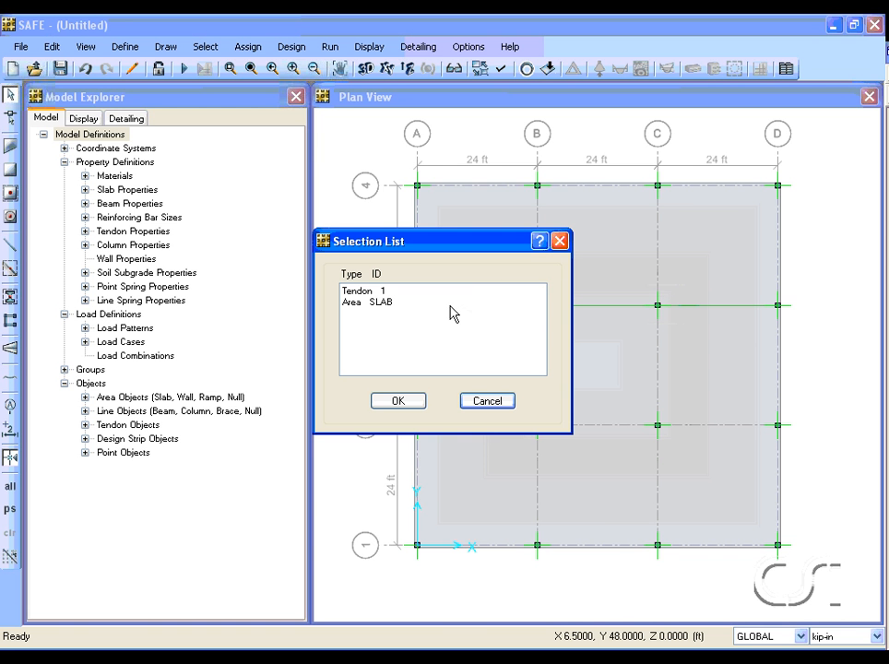
click(384, 292)
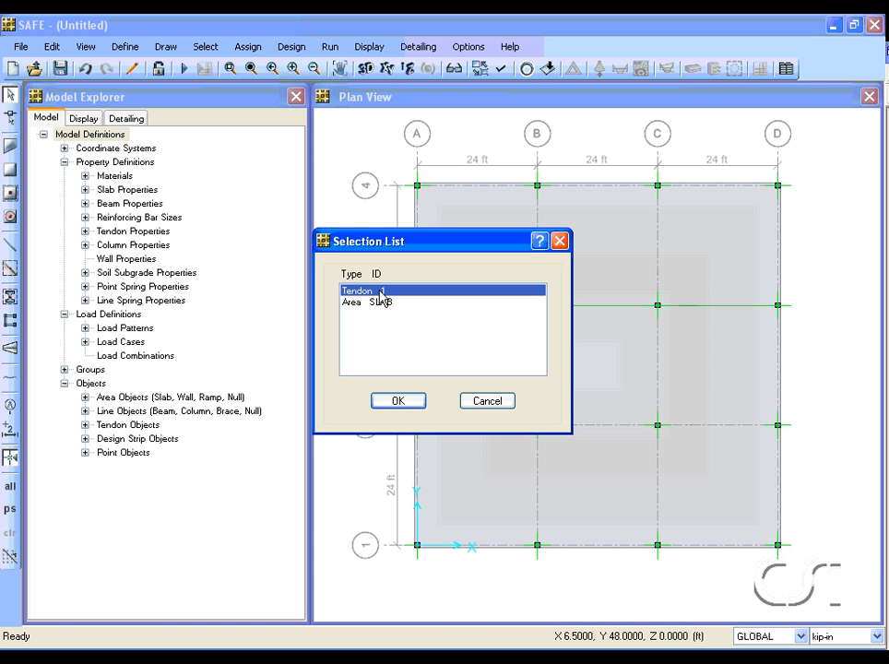
click(387, 402)
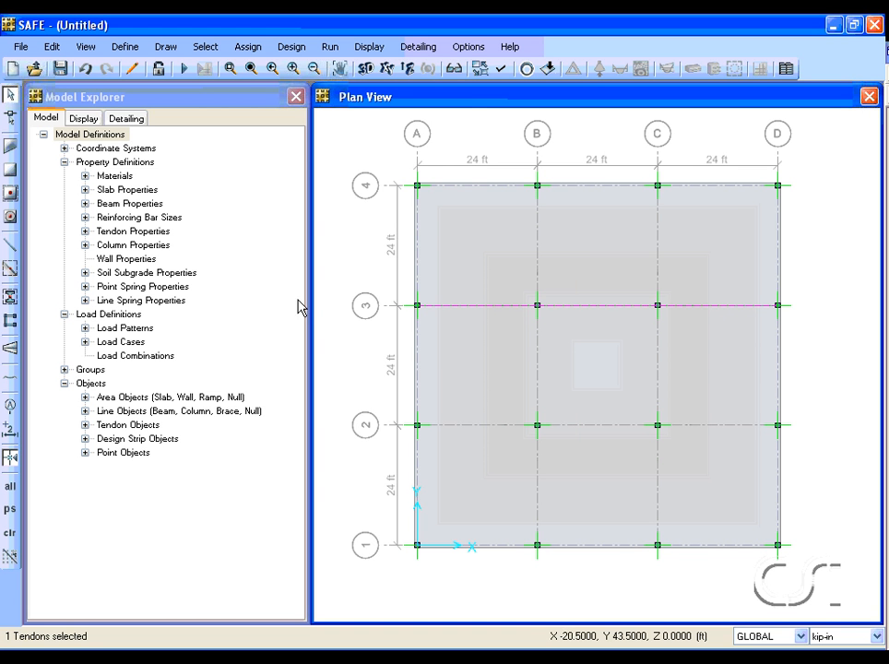
click(247, 48)
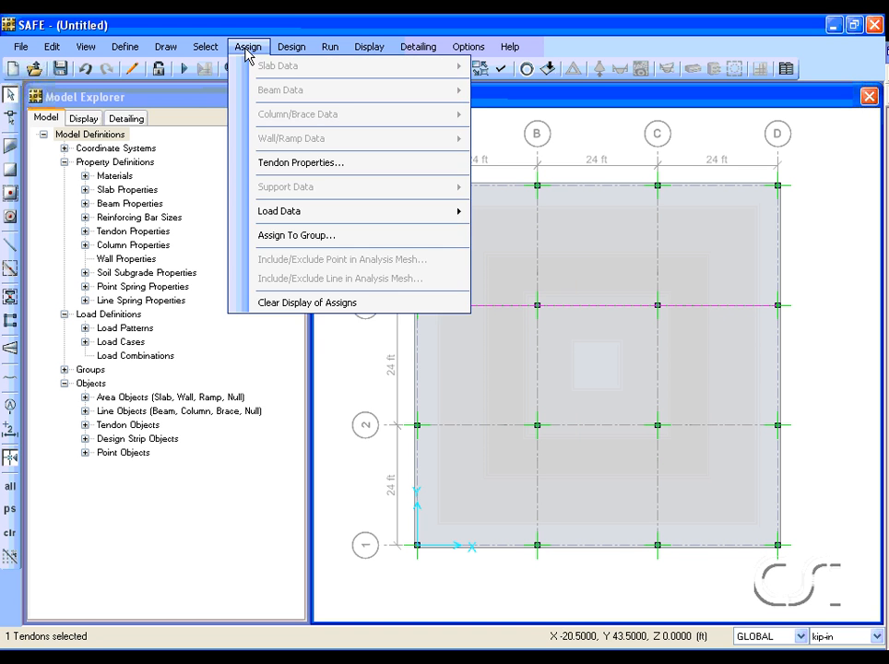
click(328, 169)
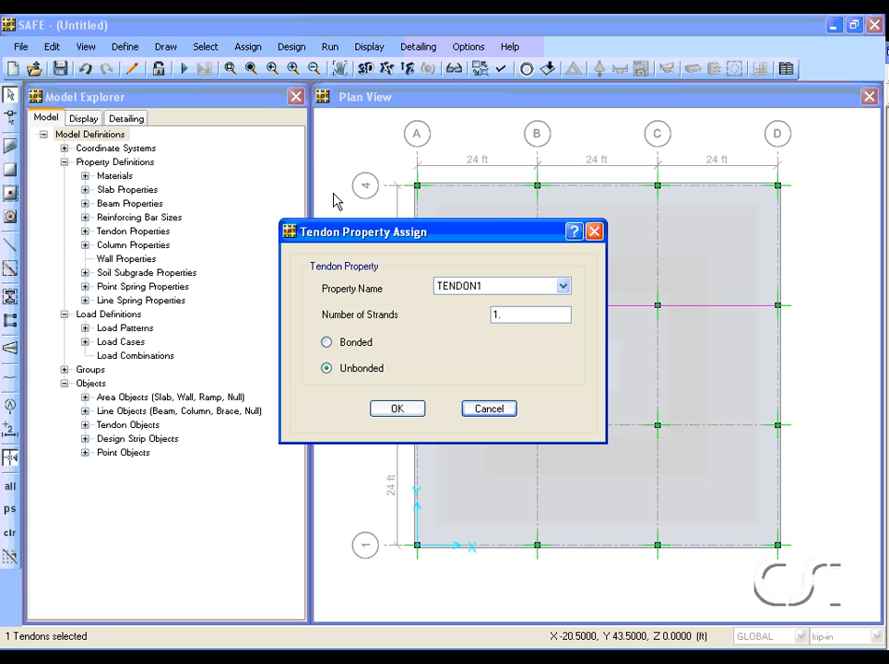
click(504, 315)
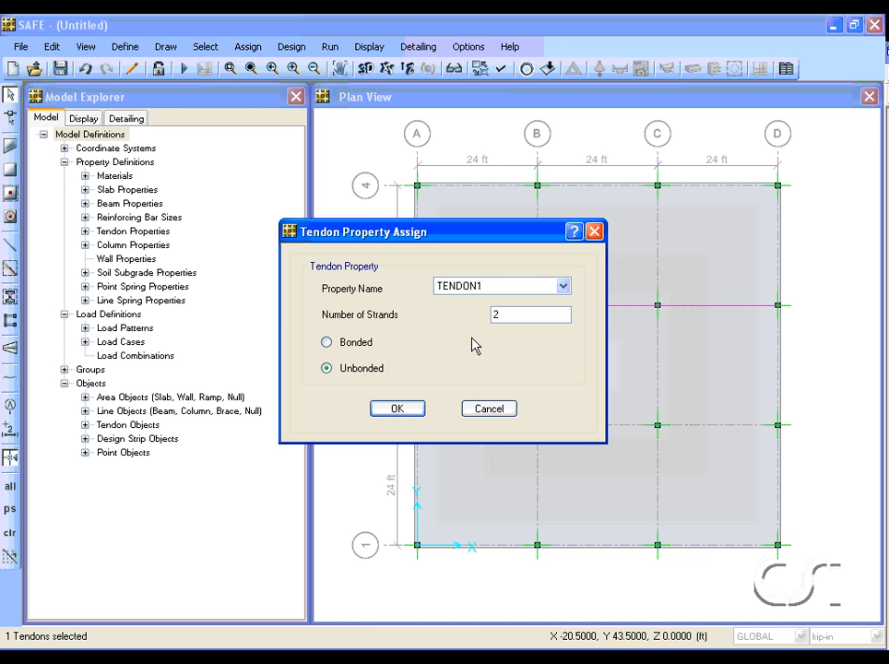
drag(342, 375, 381, 374)
key(Escape)
click(398, 415)
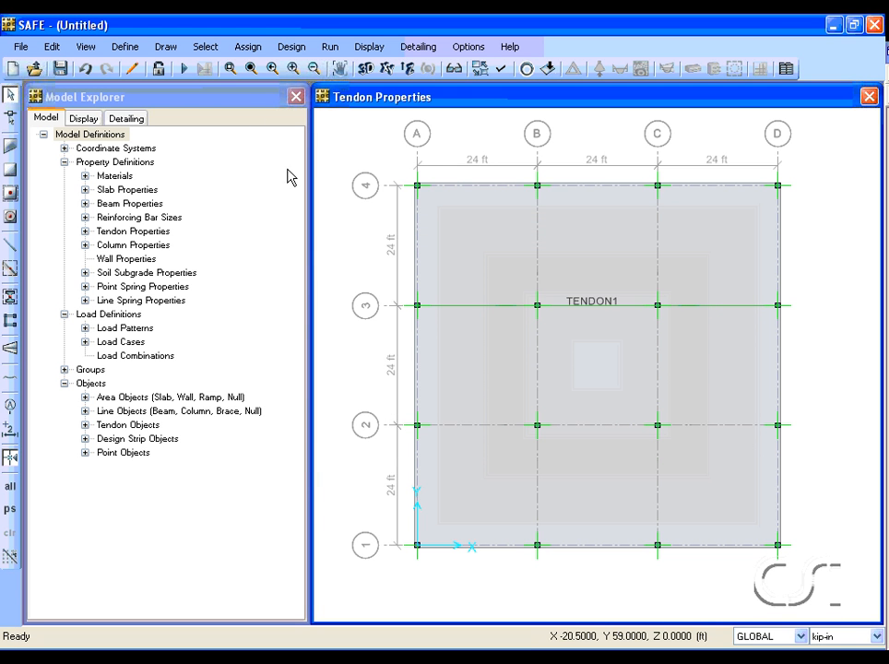
Reselect the tendon on grid line 3 and assign PT-TRANSFER and PT-FINAL loads with jacking stress 216 kip-in, jacked from the J-End.
click(207, 47)
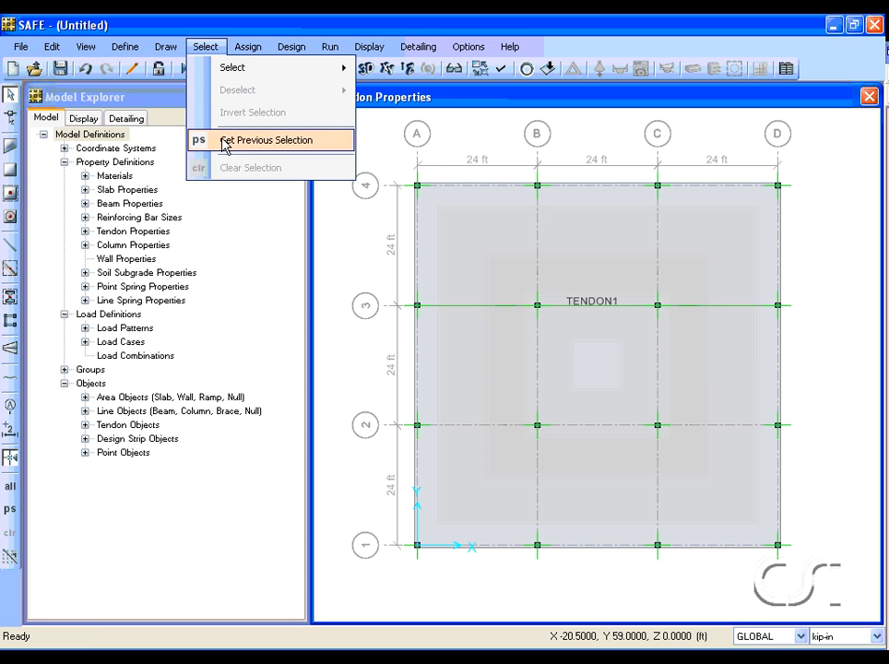
click(289, 141)
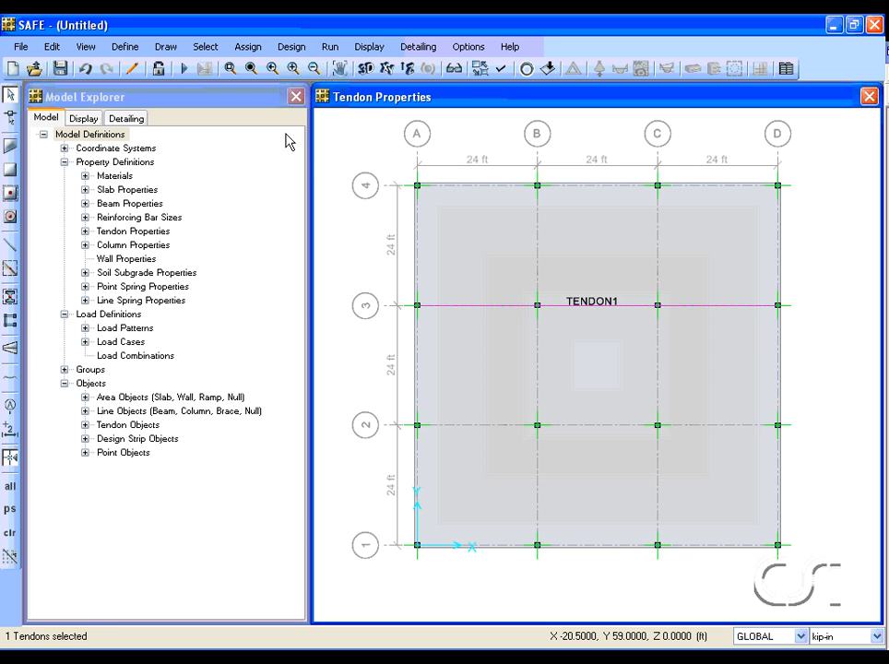
click(249, 47)
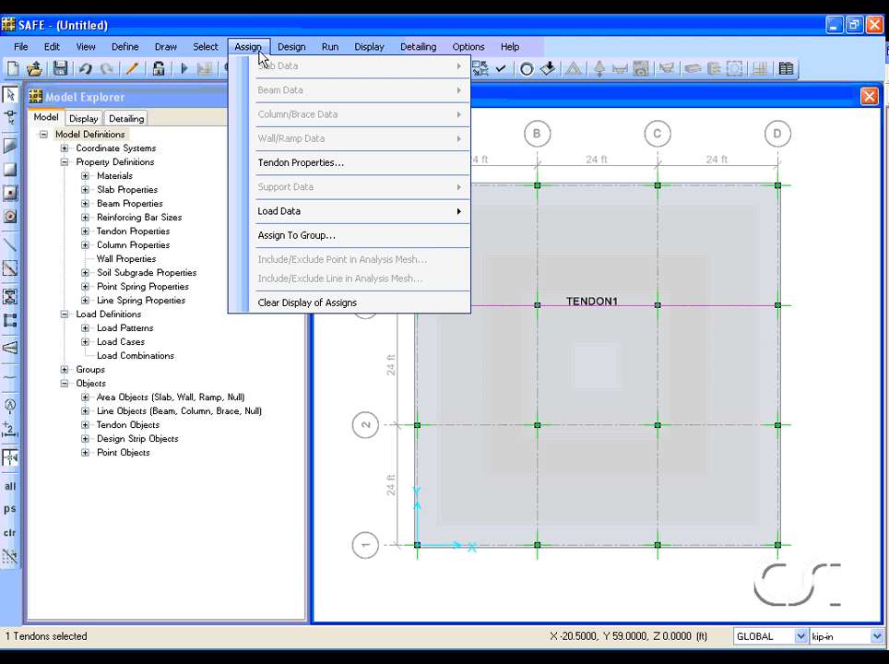
mouse_move(260, 214)
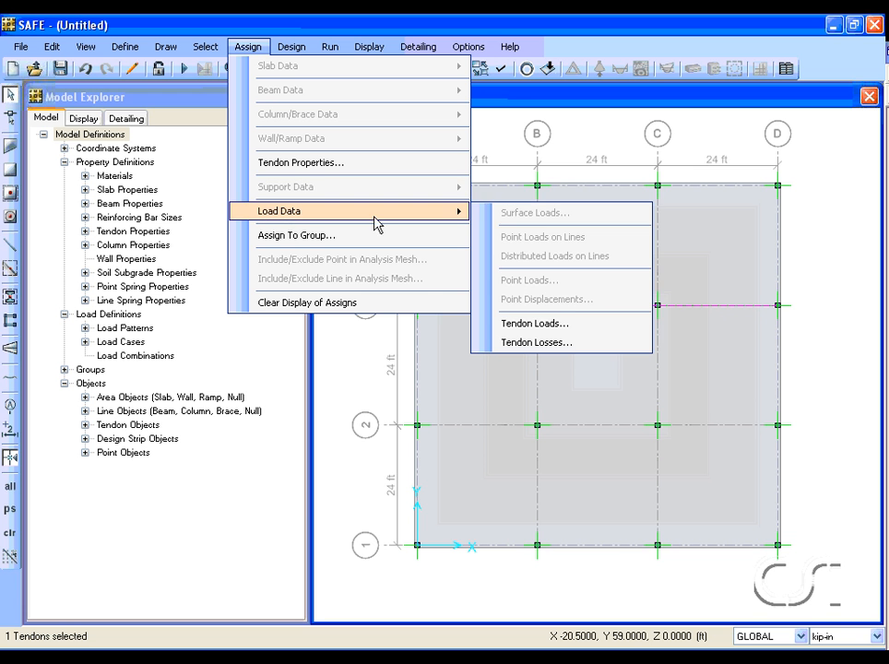
click(519, 326)
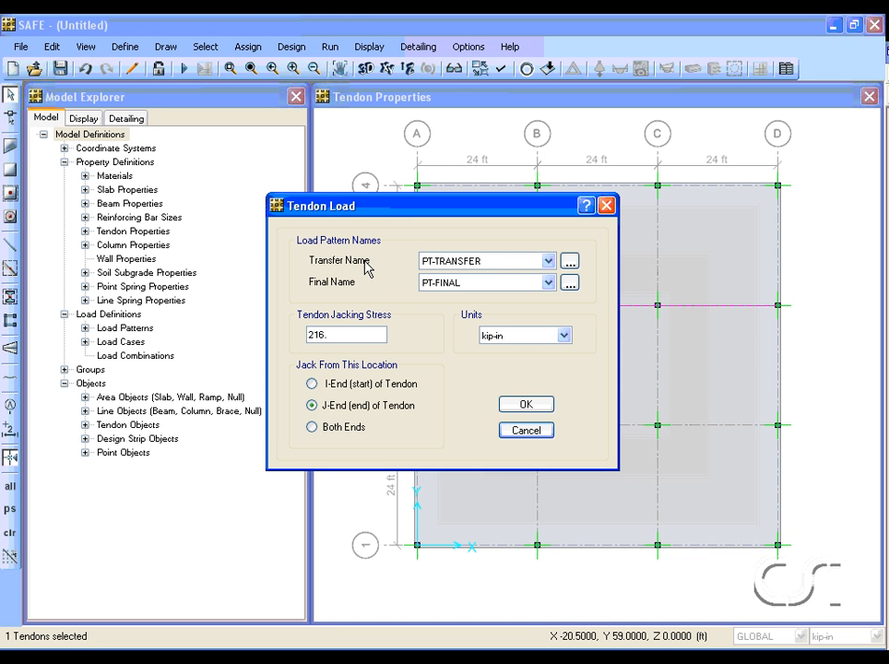
click(337, 333)
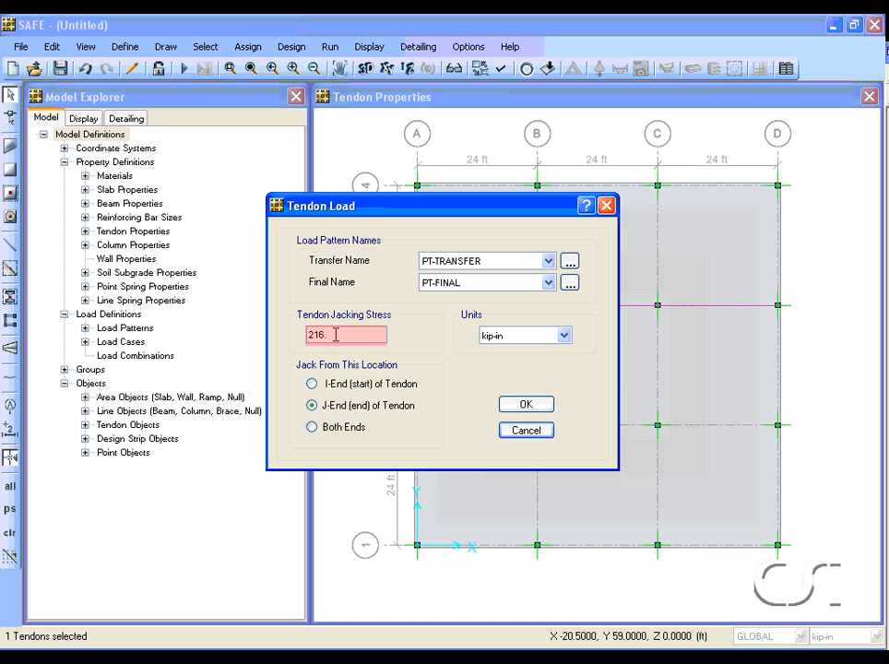
click(312, 385)
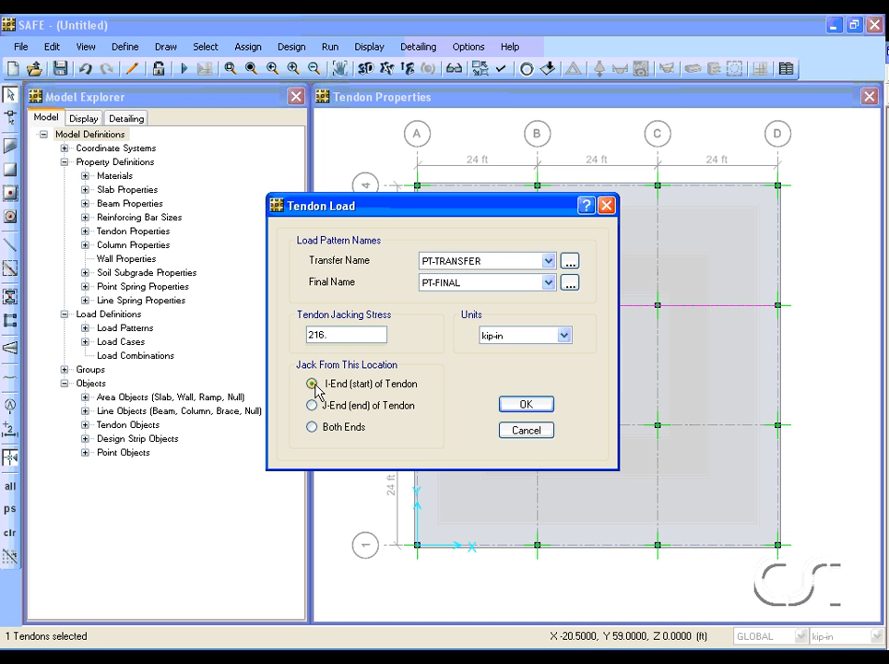
click(312, 406)
click(313, 428)
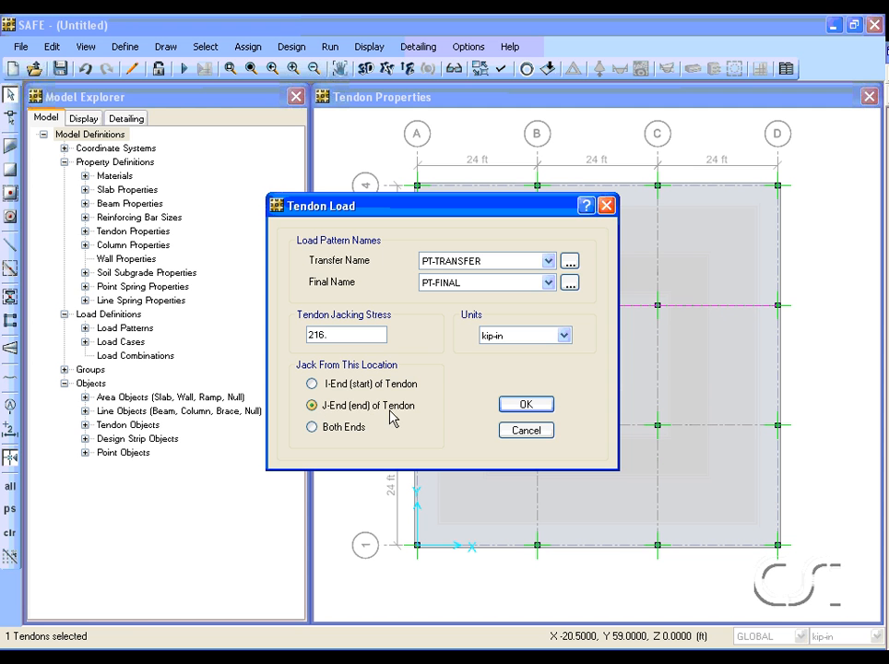
click(527, 407)
click(528, 411)
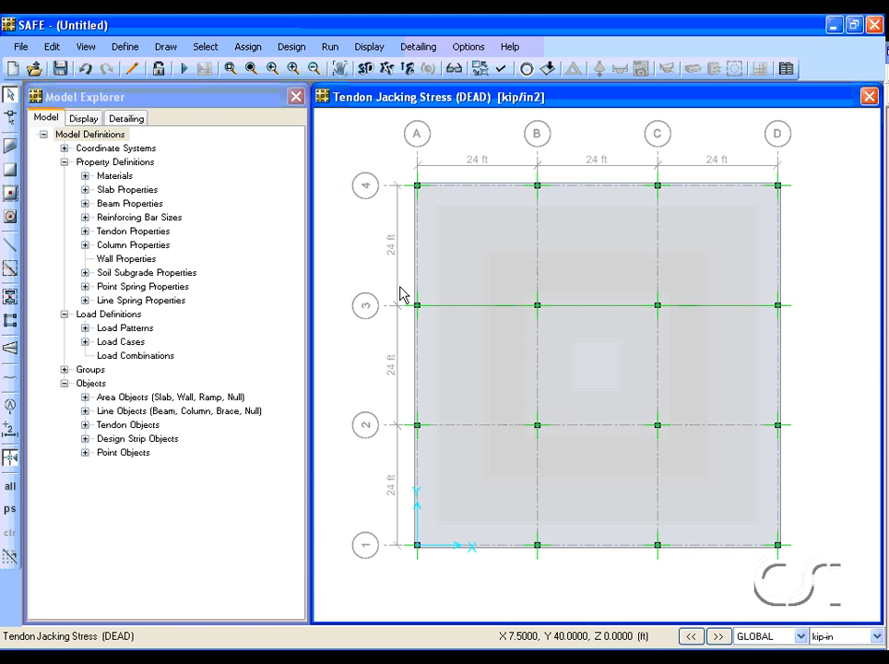
Reselect the tendon and assign losses based on fixed stress values, with stressing losses 27 and long-term losses 13.5 in kip-in units.
click(203, 48)
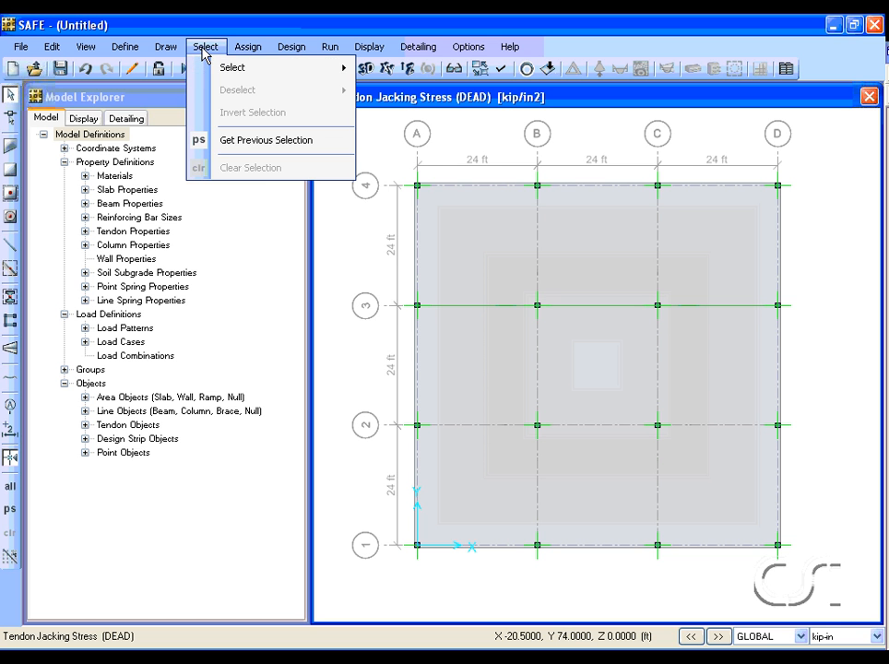
click(259, 148)
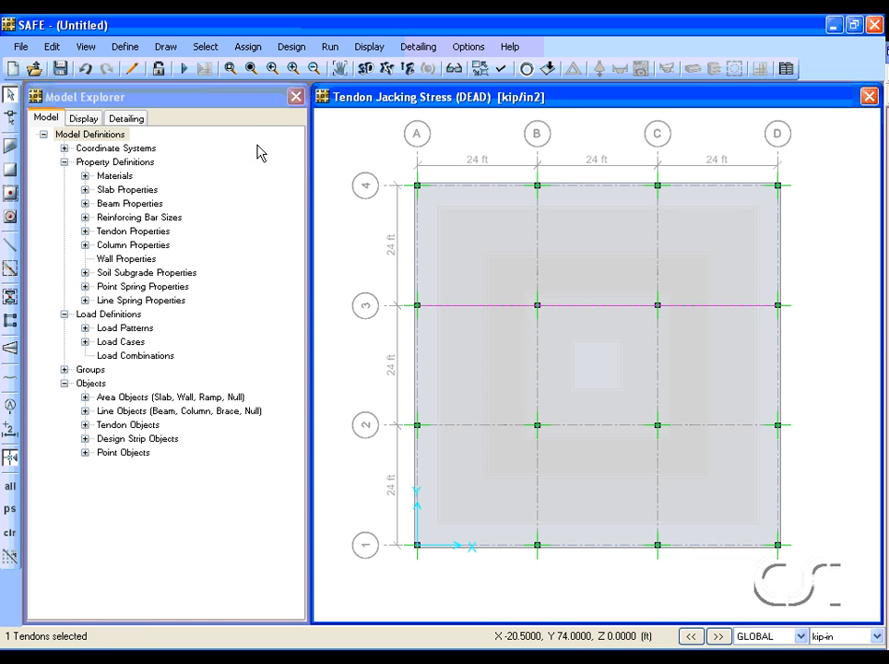
click(249, 48)
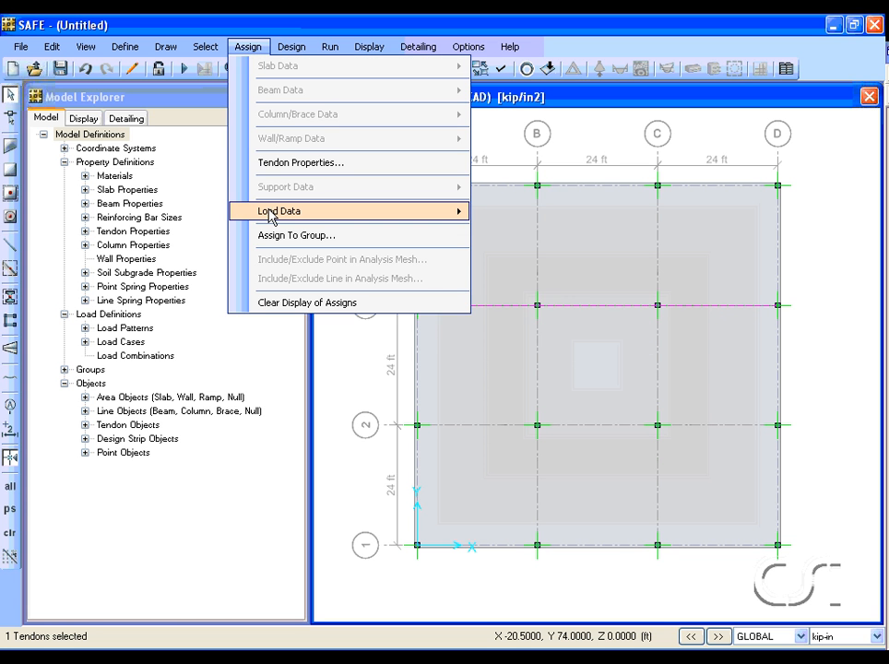
mouse_move(277, 212)
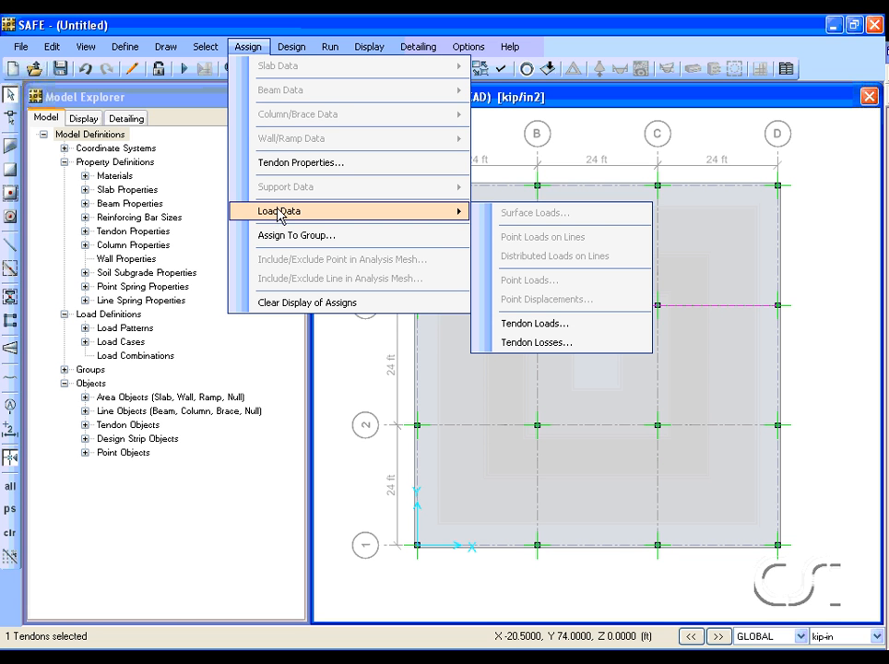
click(541, 344)
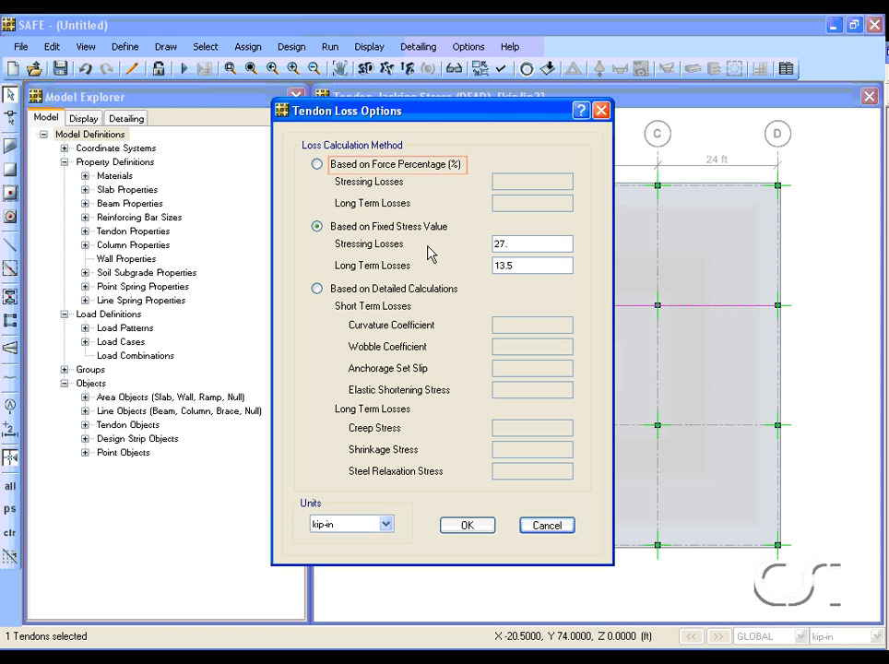
click(318, 164)
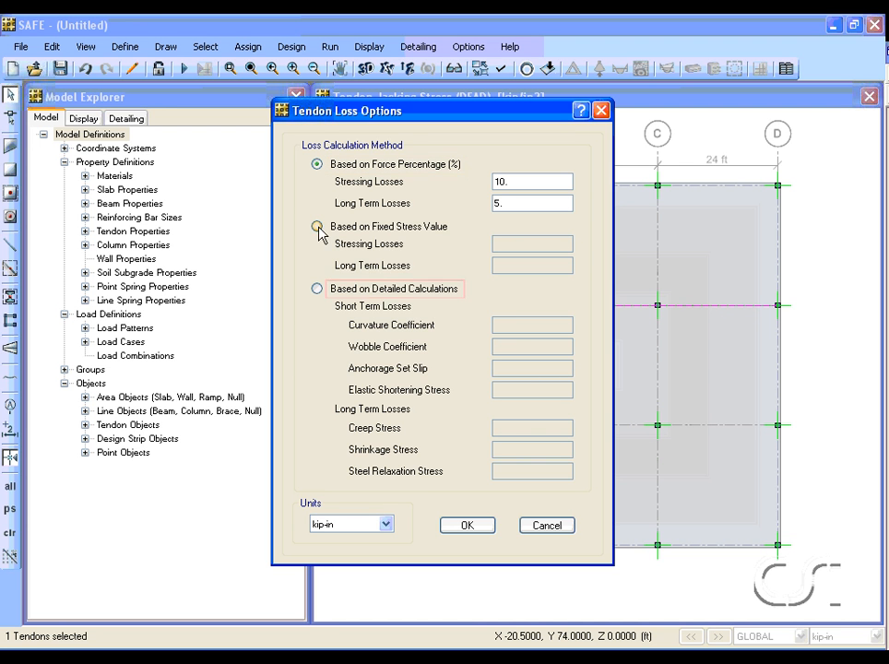
click(318, 289)
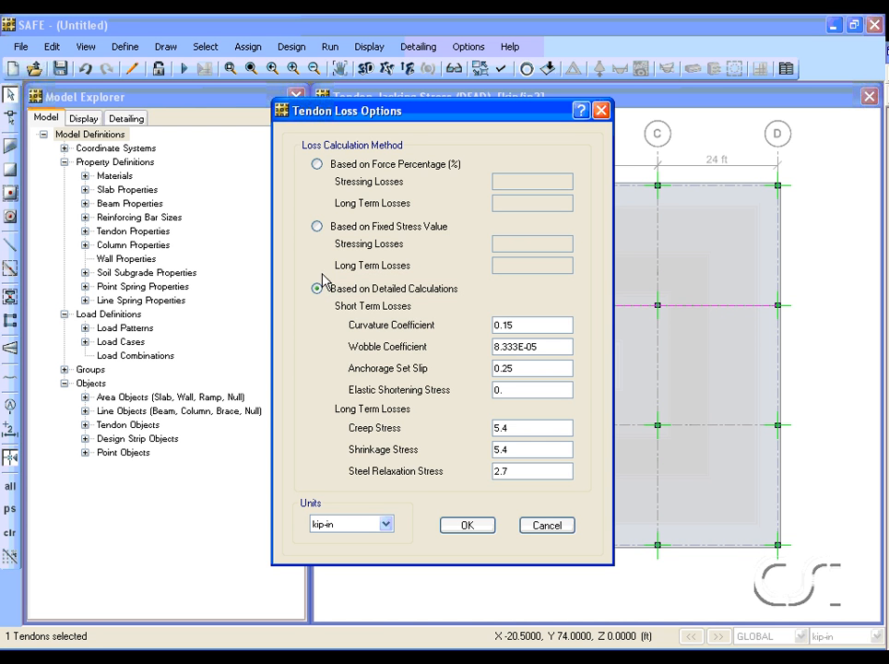
click(317, 226)
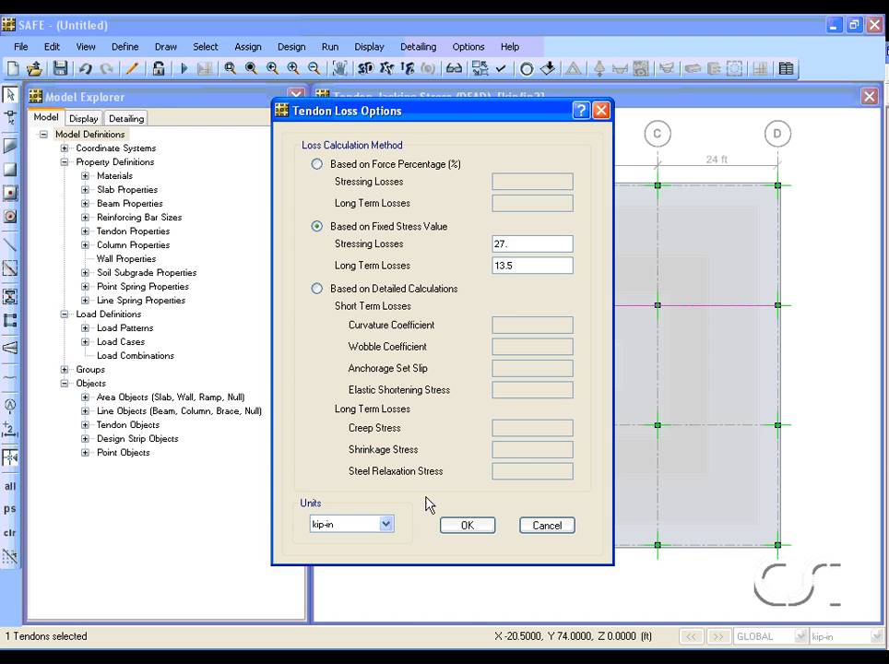
click(467, 525)
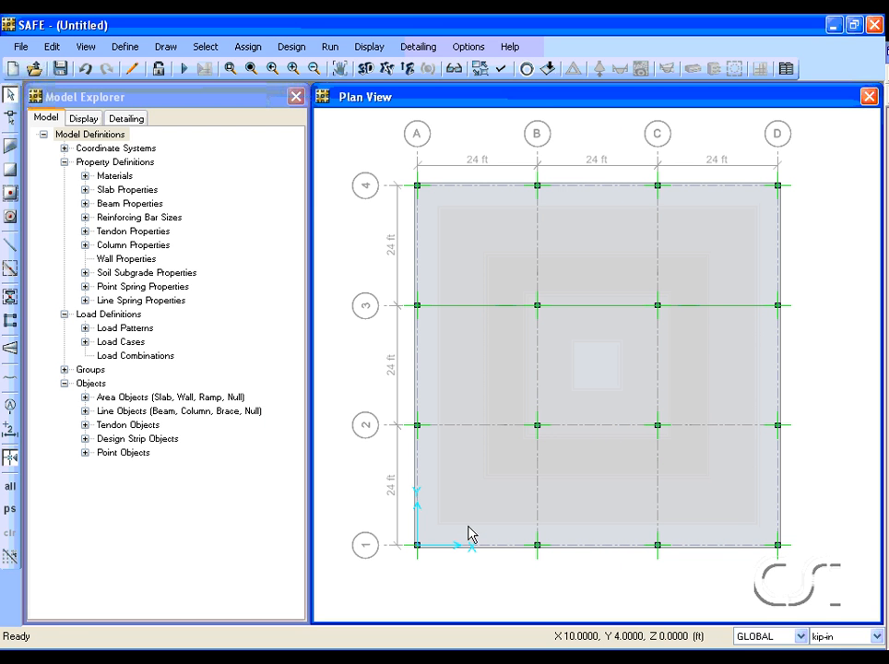
Open the object information for the tendon on grid line 3 and review its assignments and load data.
shift+right_click(474, 308)
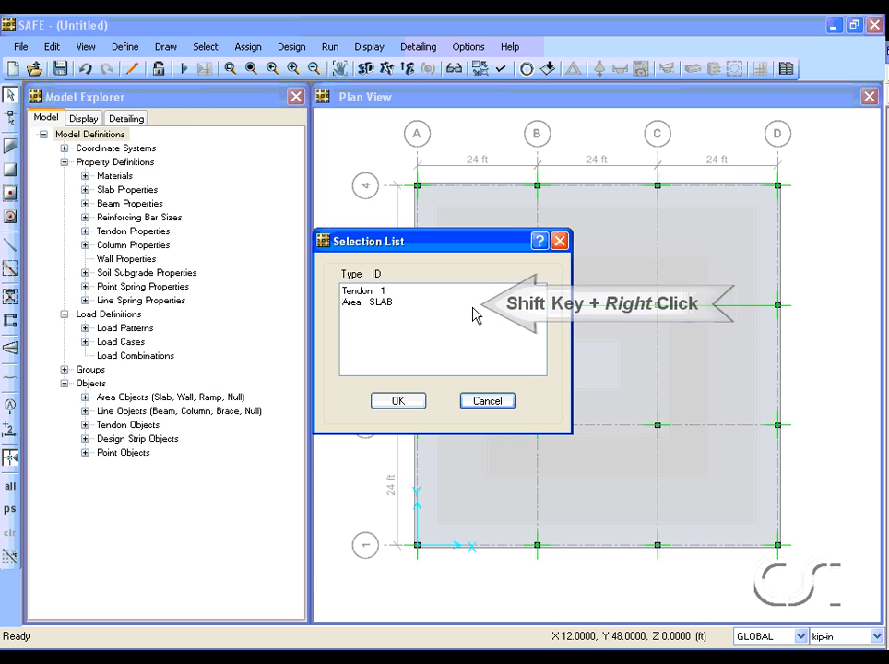
click(384, 292)
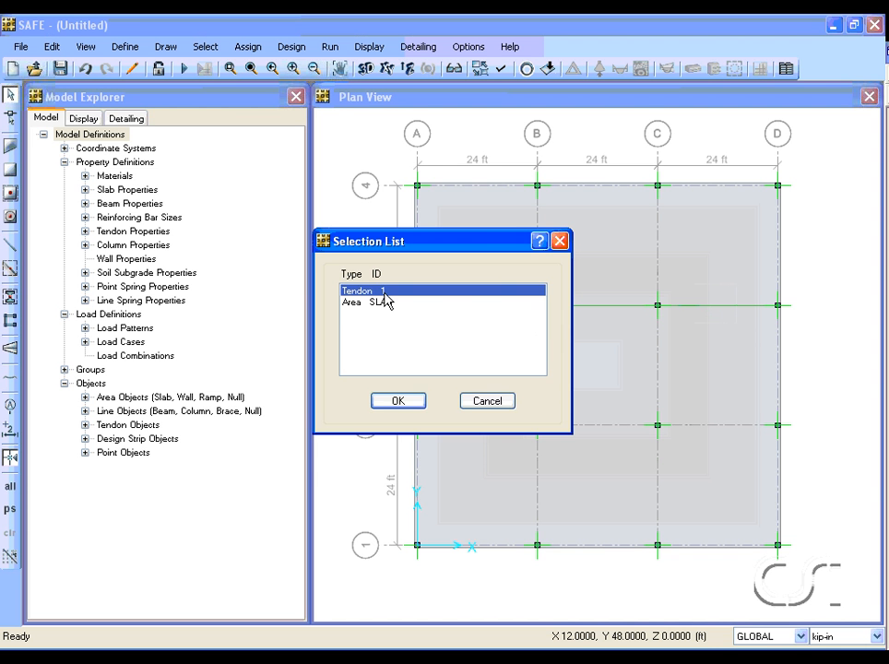
click(395, 402)
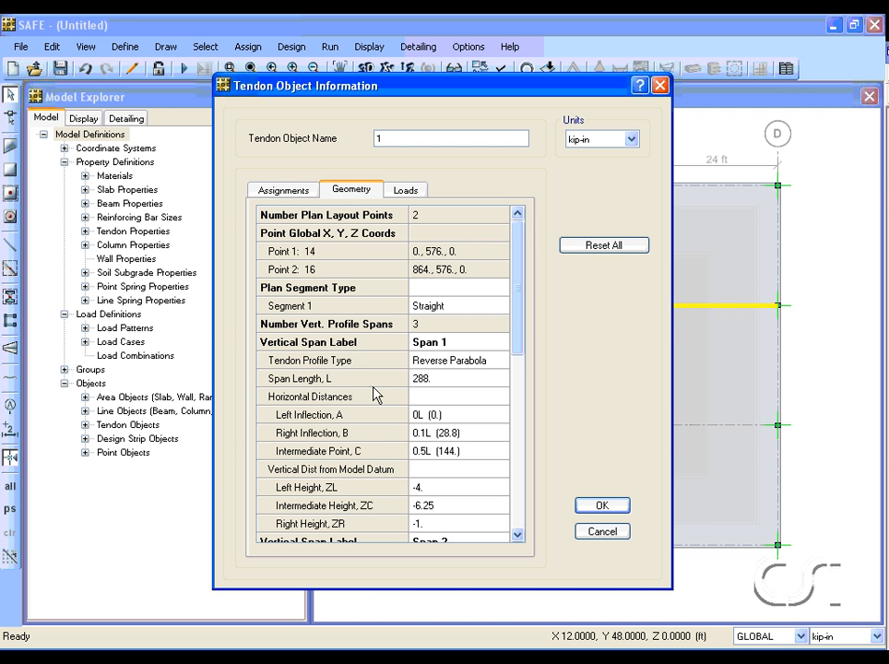
click(286, 191)
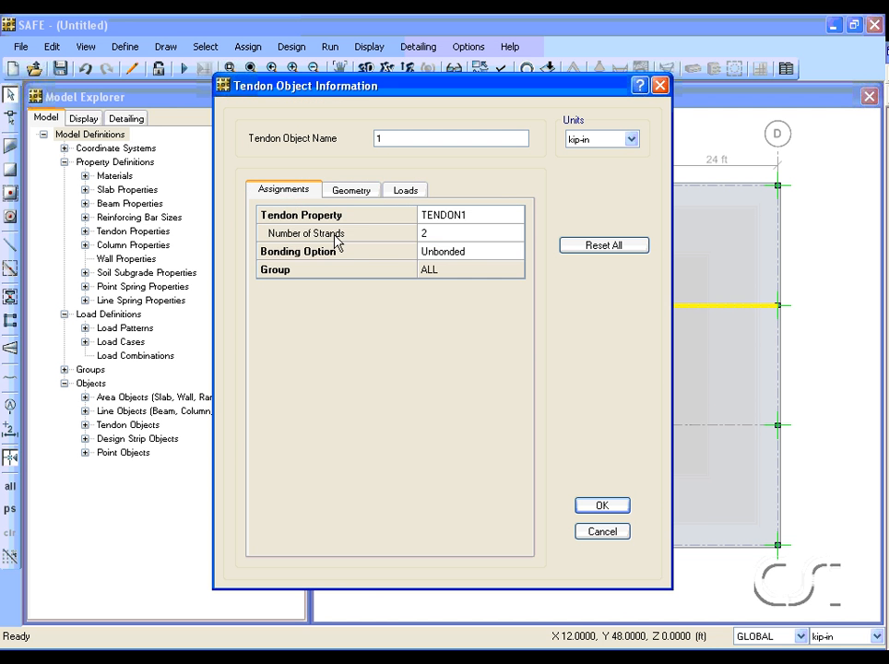
mouse_move(407, 238)
mouse_down()
mouse_move(444, 240)
mouse_move(417, 241)
mouse_up()
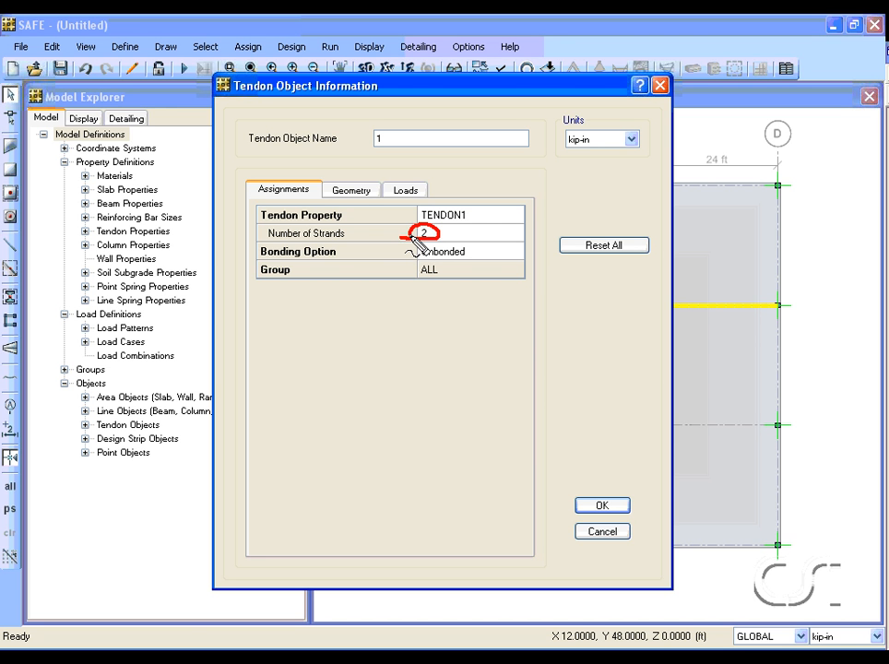
key(Escape)
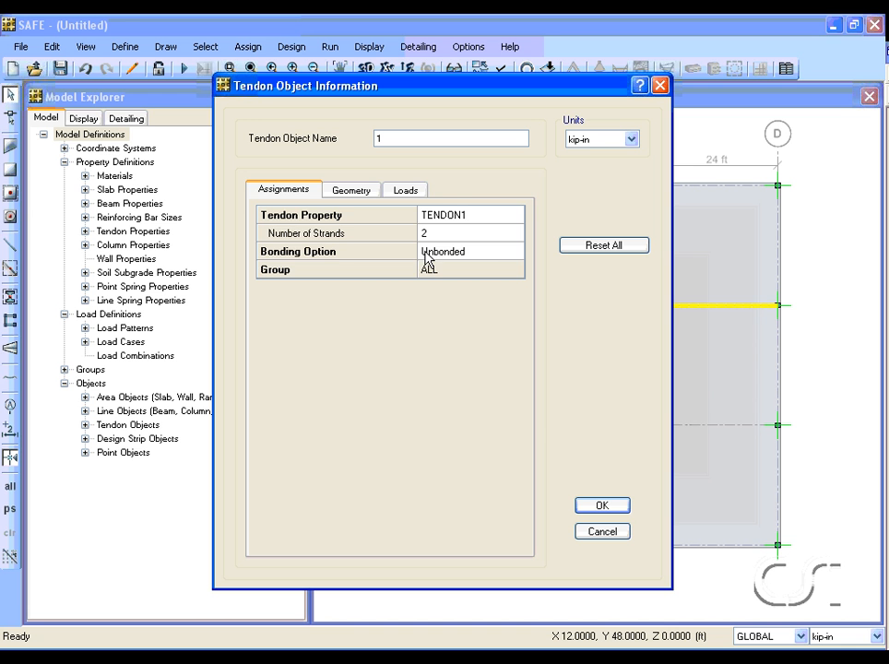
click(410, 193)
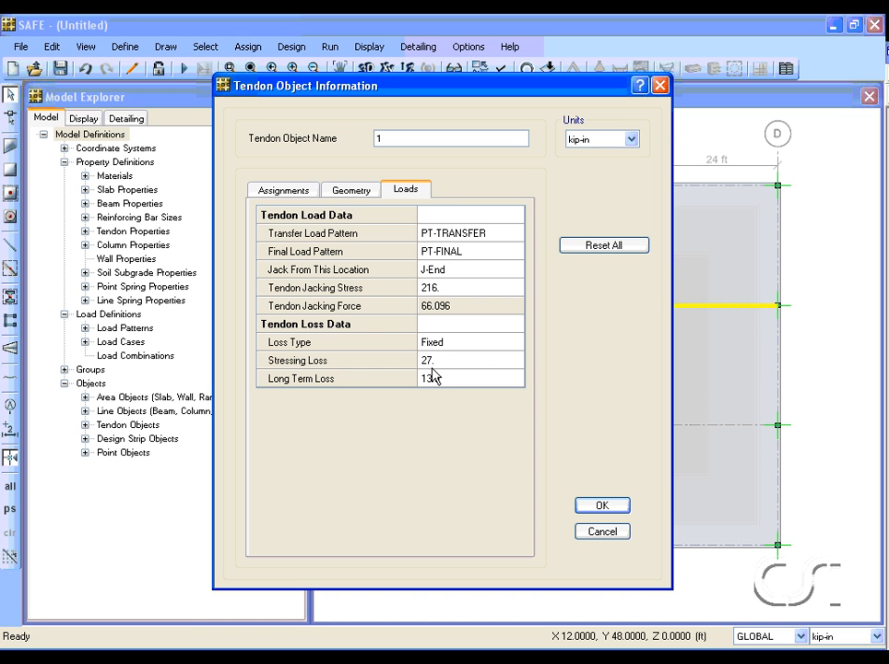
Open the tendon's vertical profile from its geometry data and examine the profile parameters of Span 2 and Span 1.
click(355, 192)
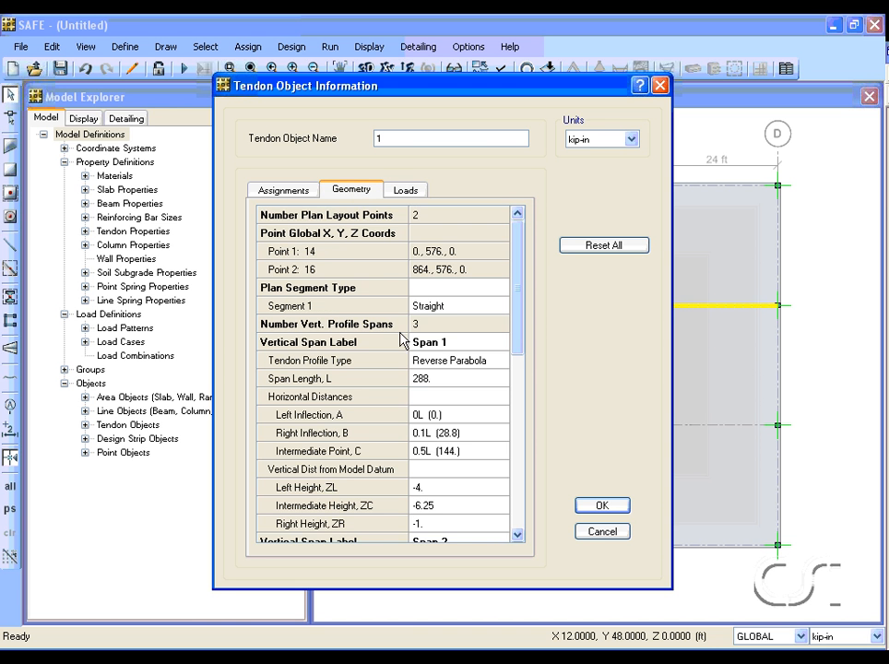
click(418, 367)
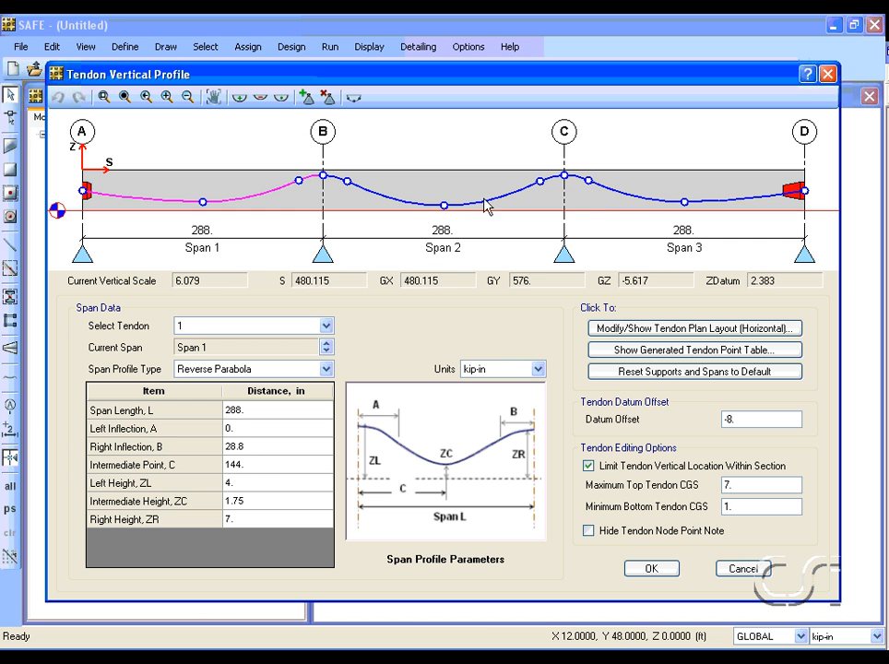
click(434, 198)
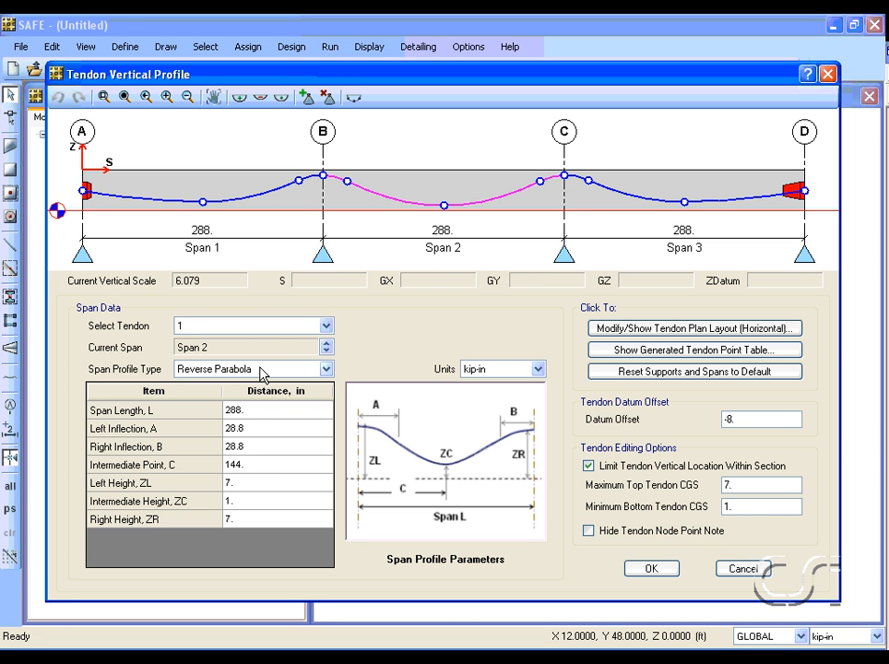
click(239, 189)
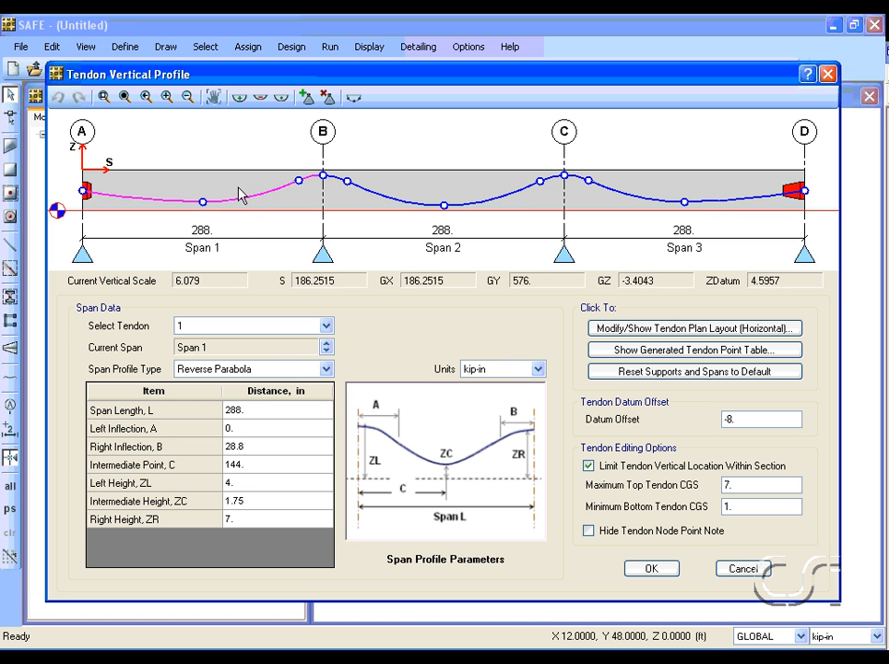
click(250, 412)
drag(244, 433, 251, 458)
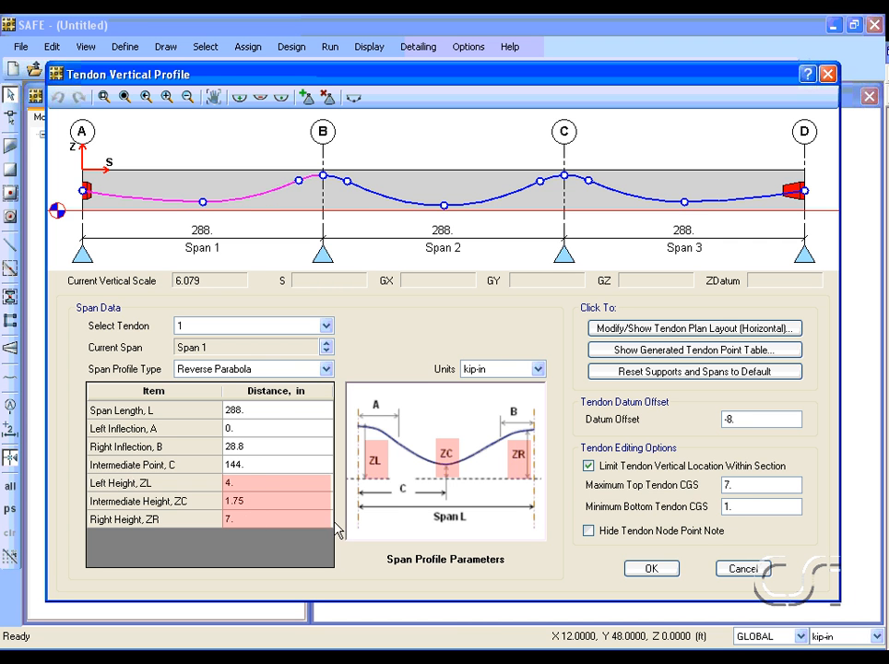
Set the intermediate height ZC of Span 1 to 3 in.
click(588, 466)
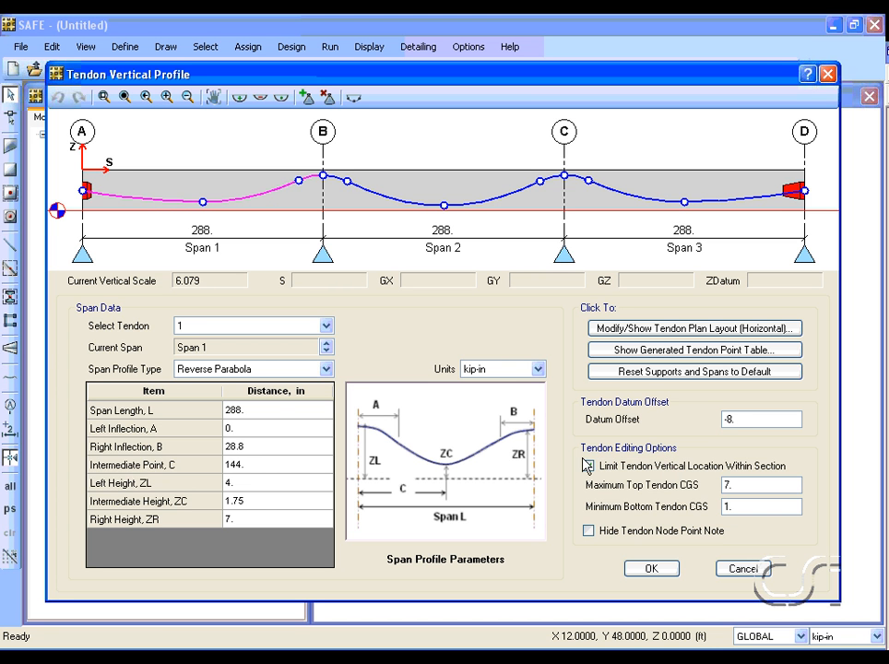
click(256, 501)
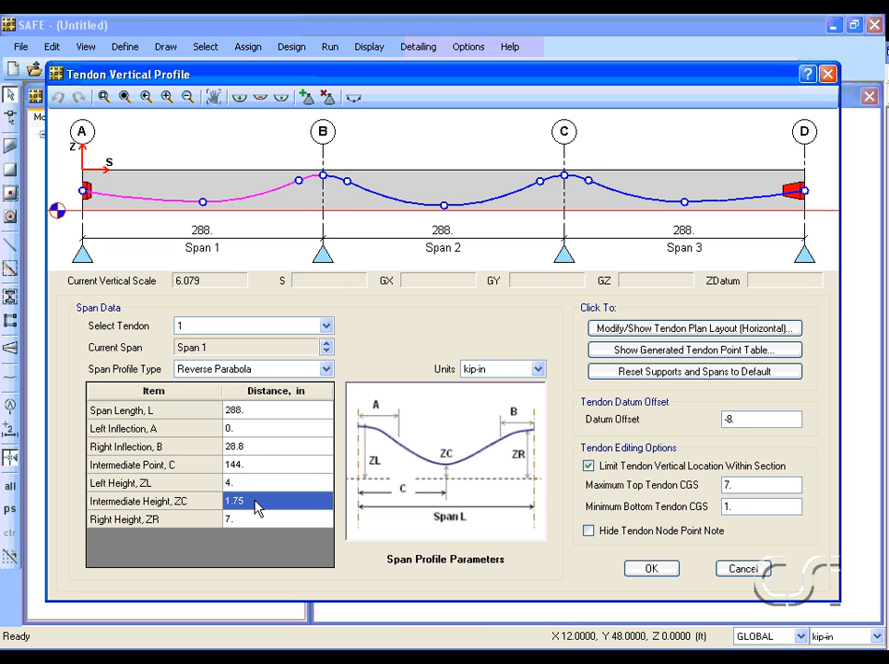
text(3)
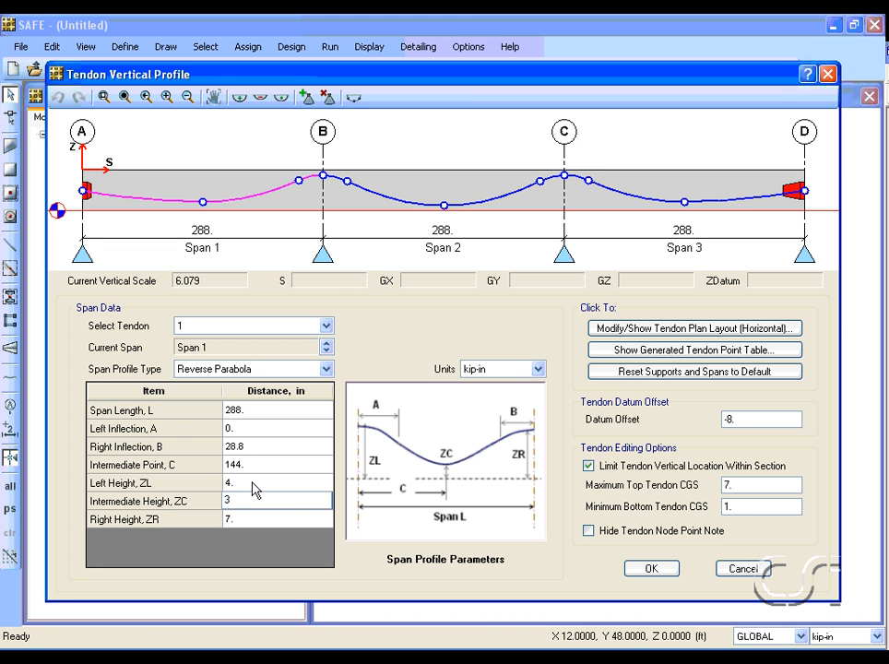
click(252, 484)
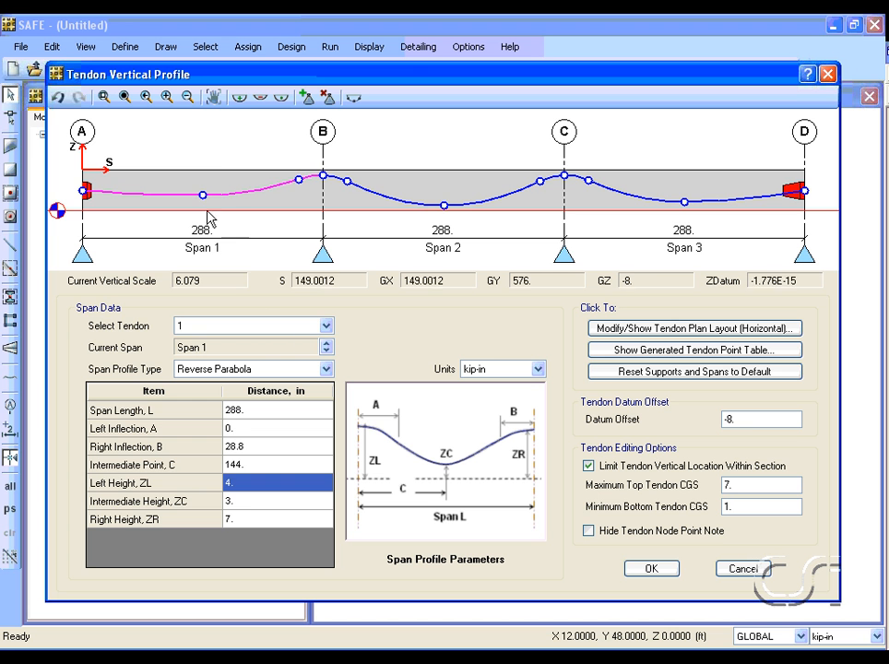
Lower the midspan control point of Span 1 graphically to an intermediate height of about 1.47 in.
mouse_move(203, 195)
mouse_move(203, 196)
mouse_down()
mouse_move(205, 174)
mouse_move(203, 203)
mouse_up()
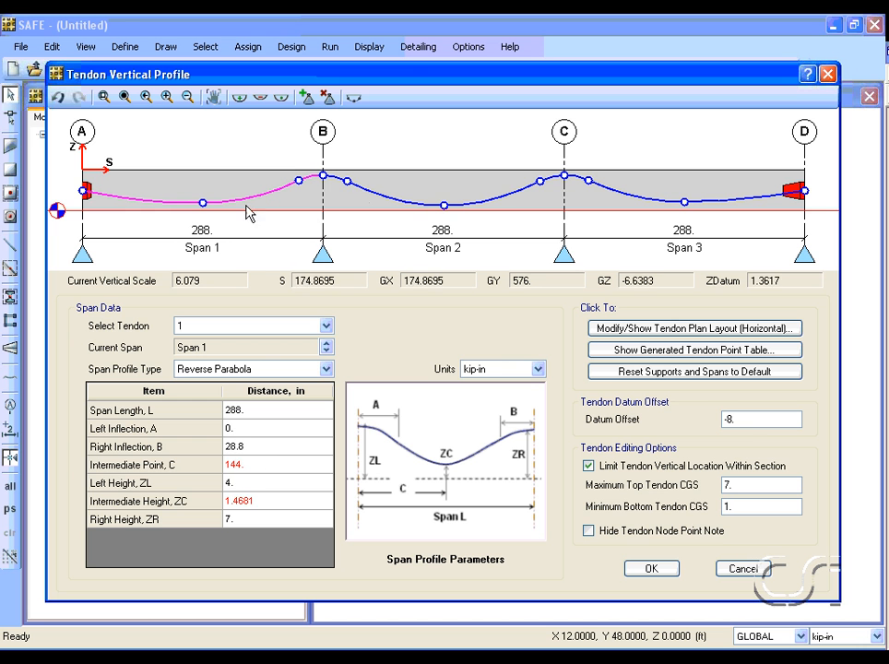
Remove the left support of Span 2 from the tendon profile, basing the merged span's geometry on Span 2.
click(385, 187)
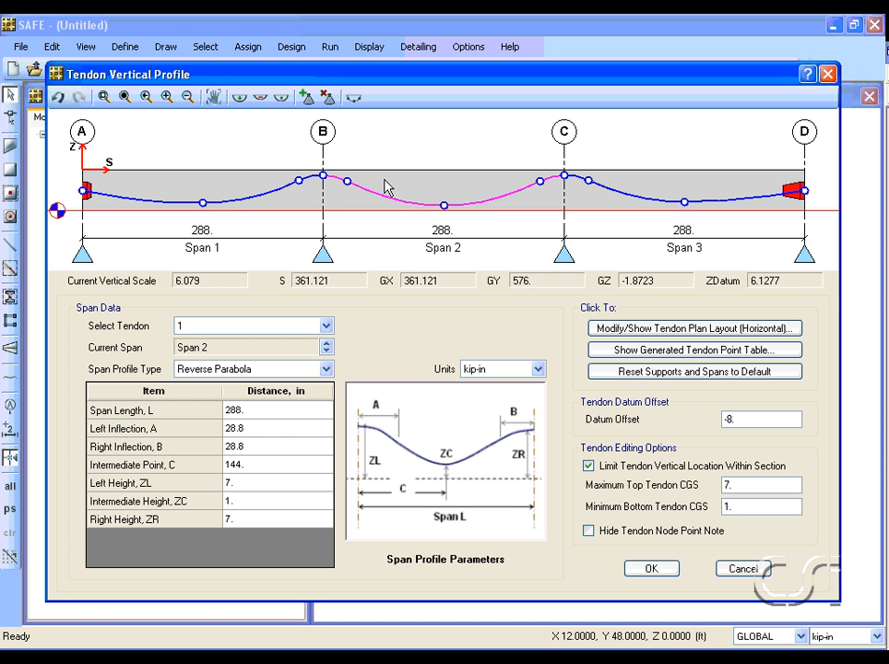
click(326, 96)
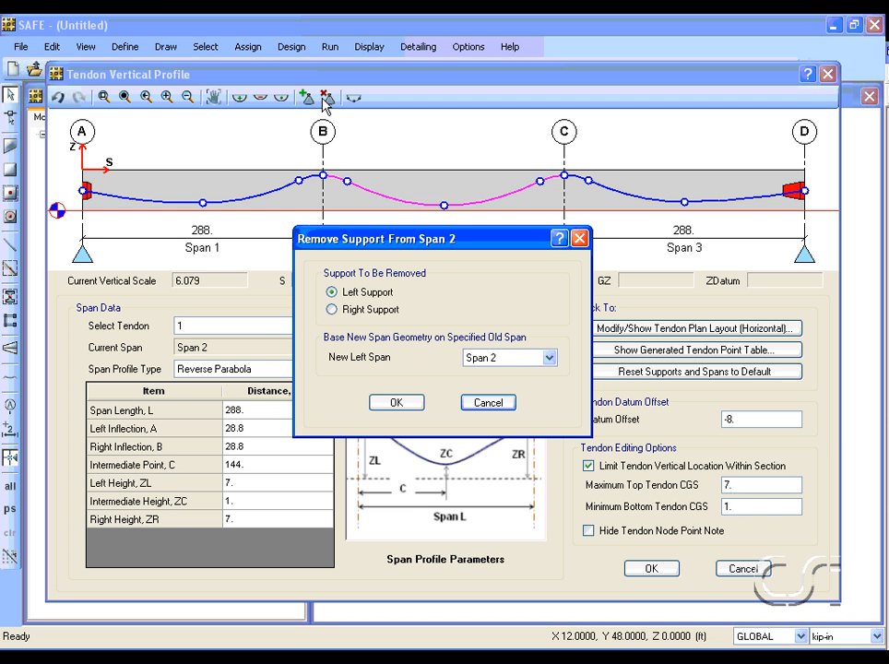
click(395, 404)
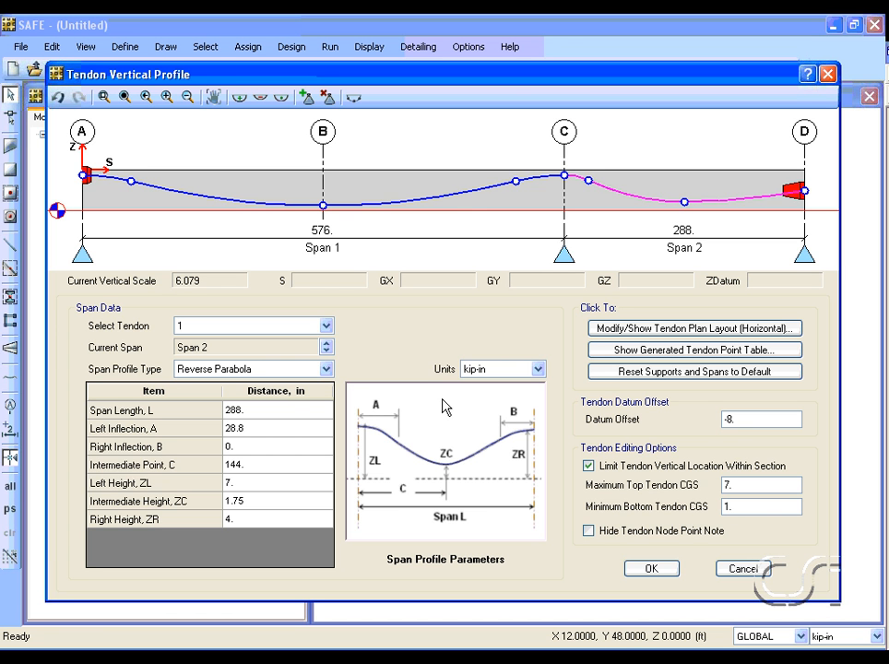
Reset the tendon's supports and spans to default and accept the vertical profile and object information.
click(659, 375)
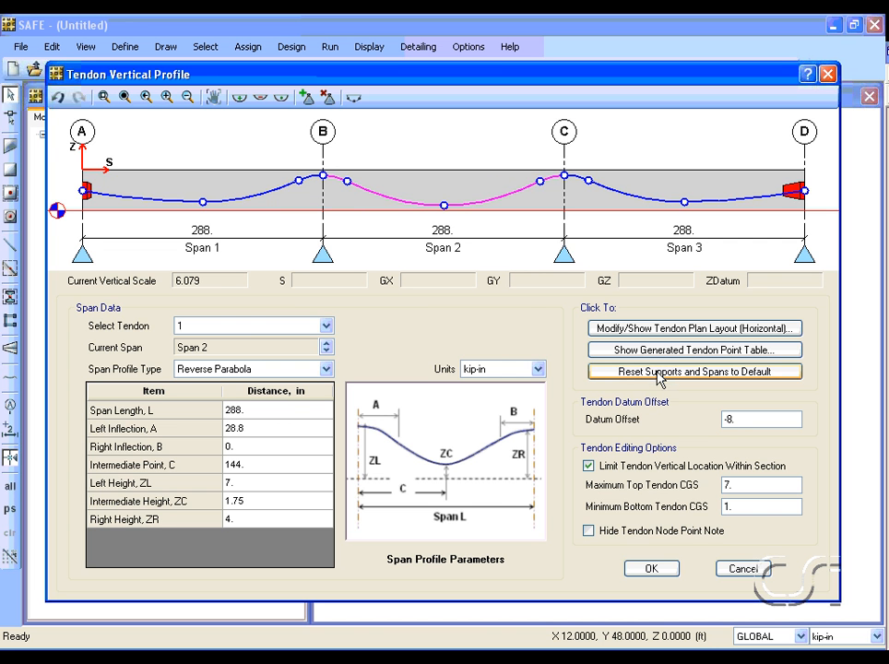
click(652, 571)
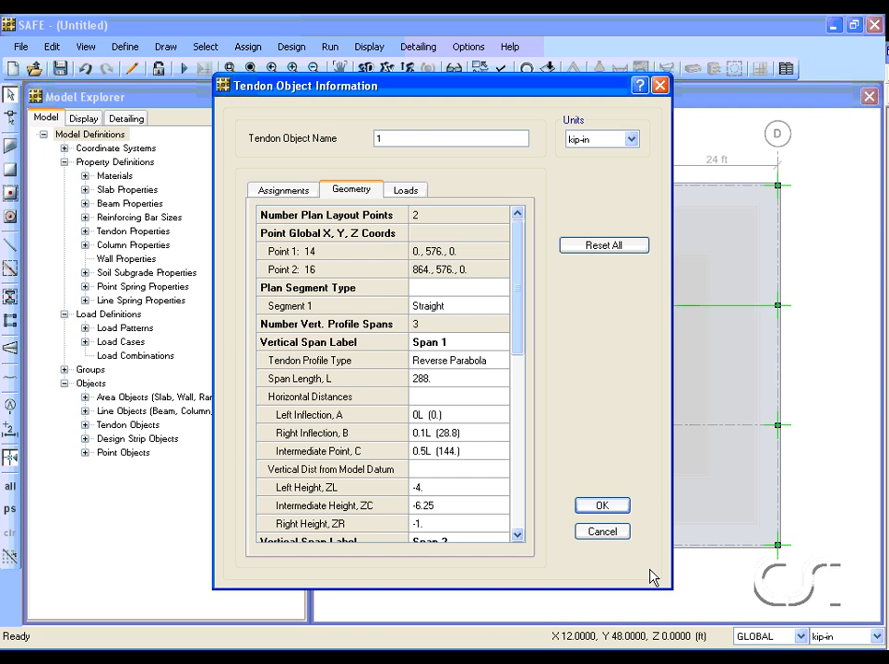
click(603, 506)
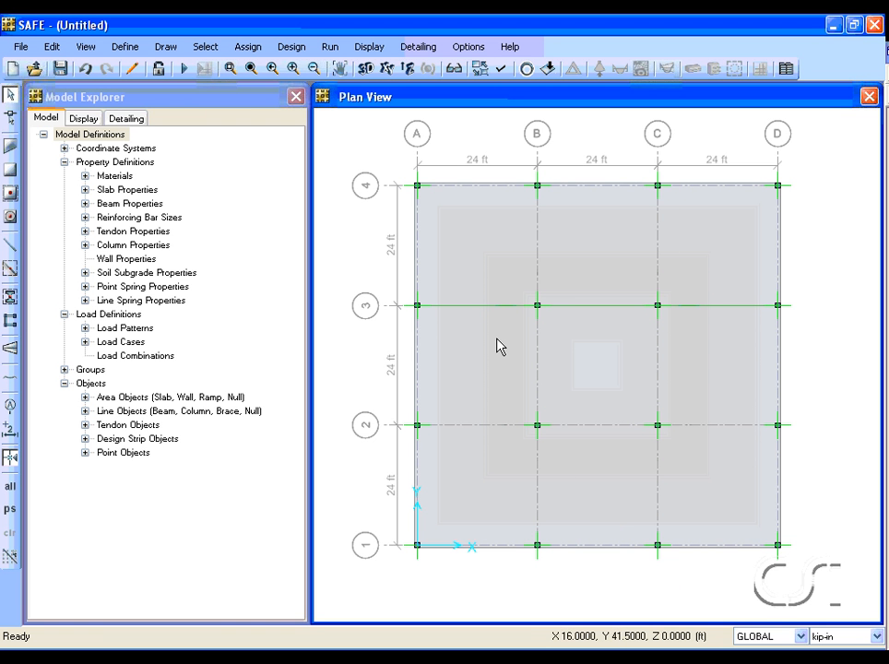
Replicate the tendon on grid line 3 linearly with a dy increment of 10 in and 3 increments.
click(494, 308)
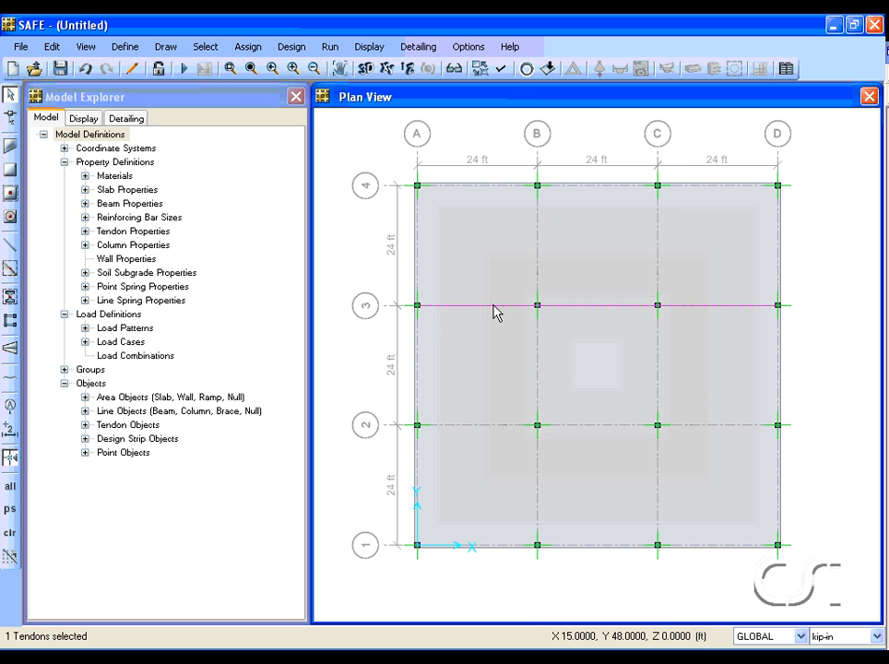
click(57, 49)
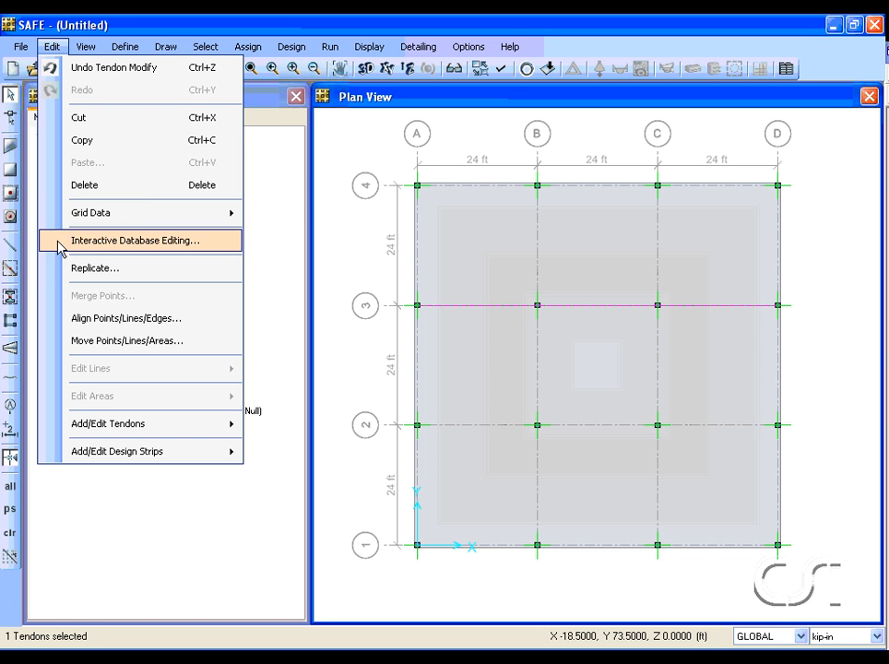
click(138, 277)
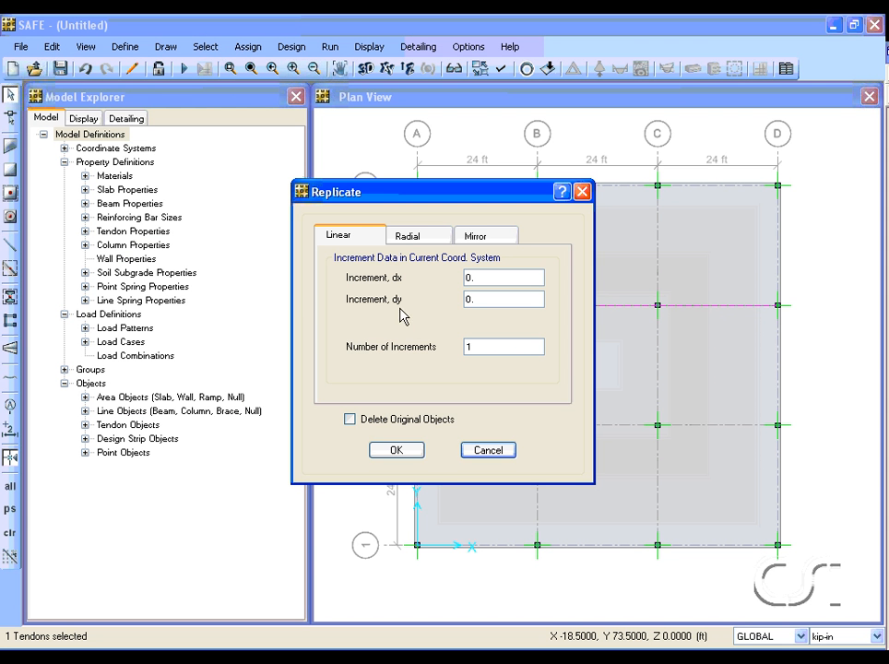
click(490, 300)
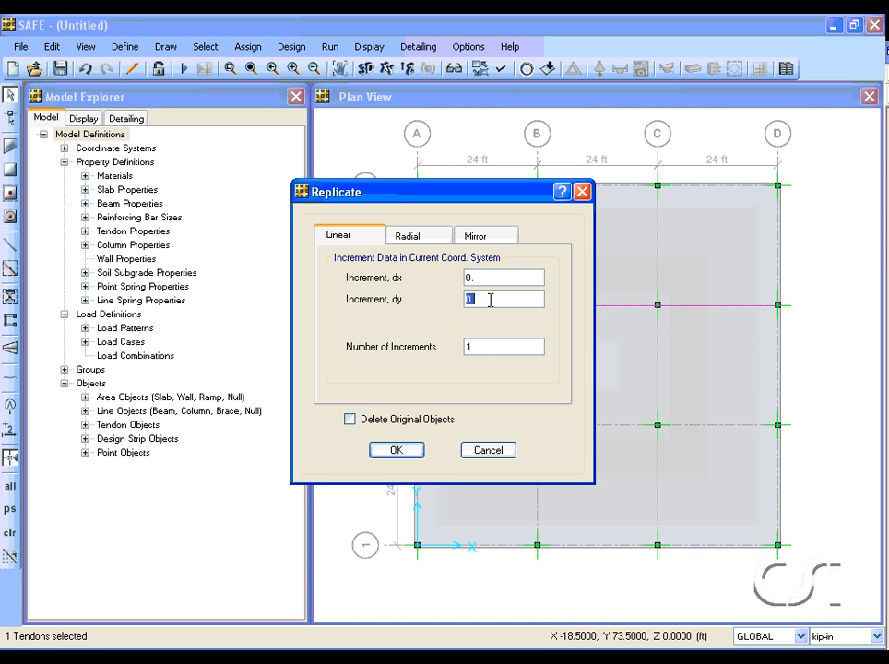
text(10)
click(397, 451)
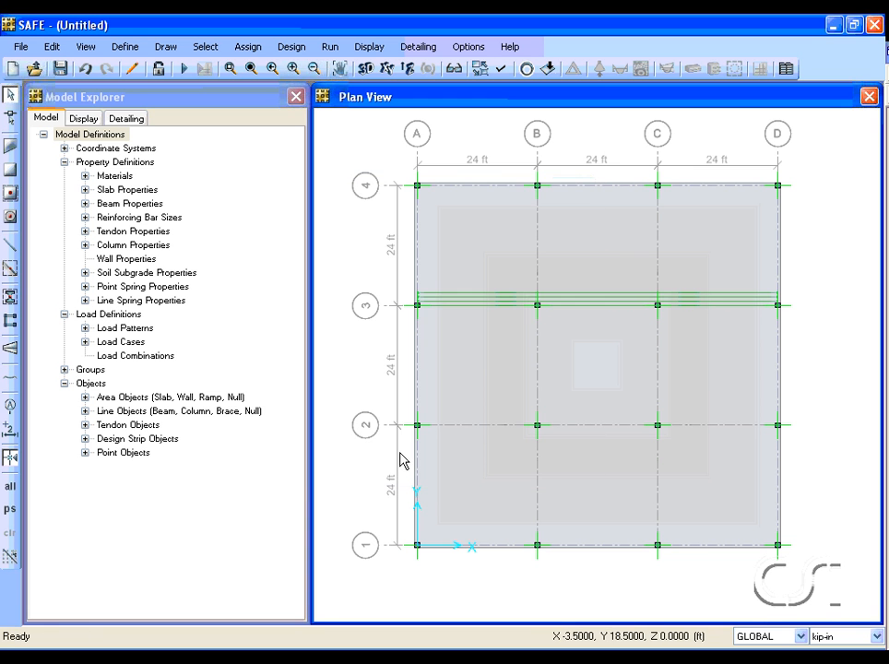
Reselect the original grid line 3 tendon and replicate it with a dy increment of -10 in and 3 increments.
click(10, 509)
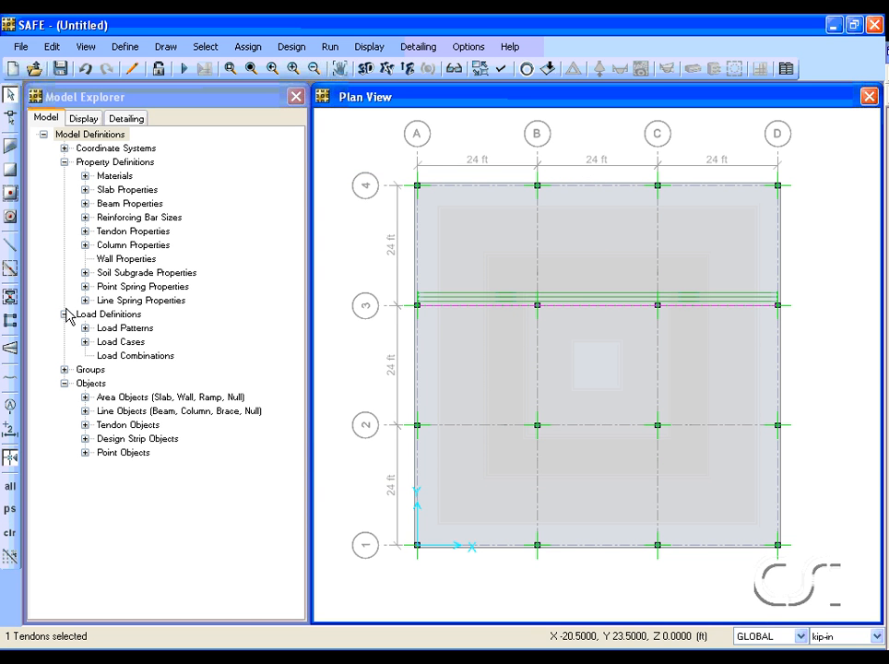
click(48, 48)
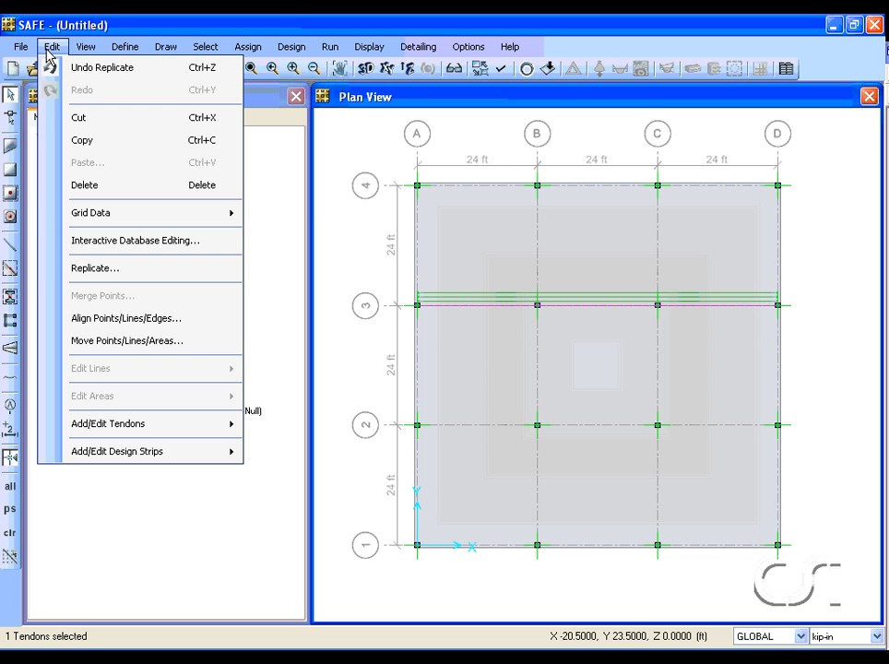
click(123, 269)
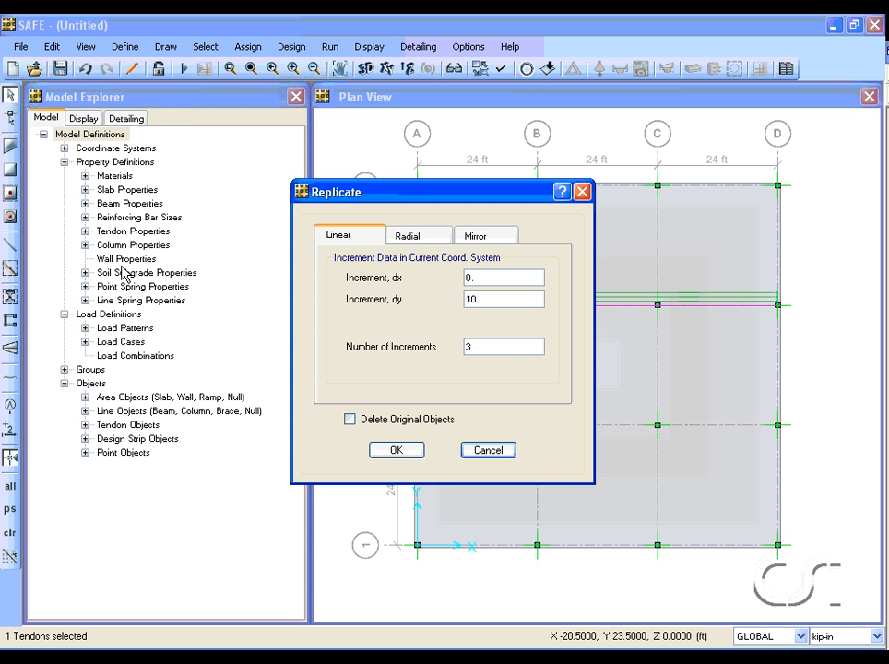
double_click(471, 301)
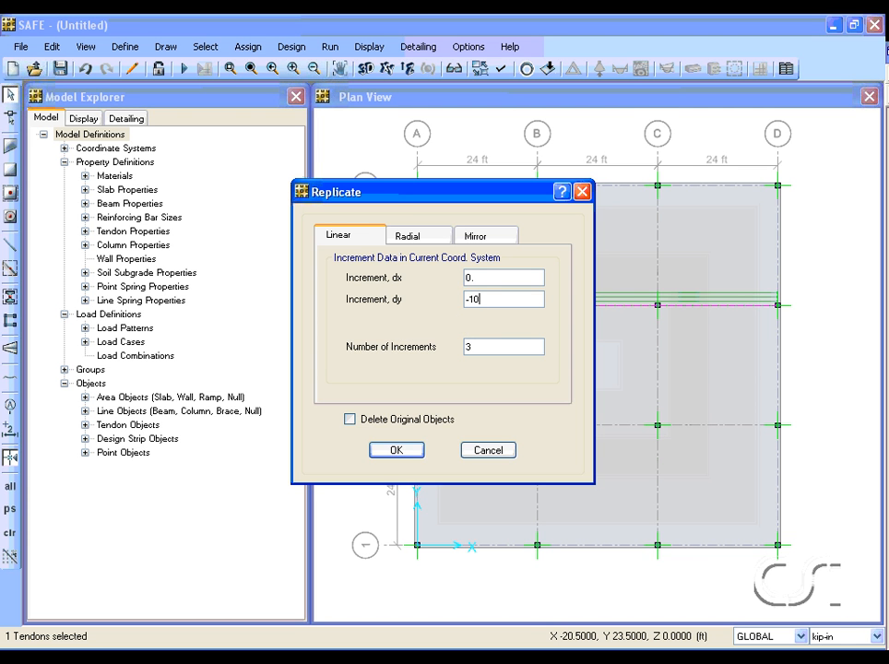
text(-10)
click(396, 455)
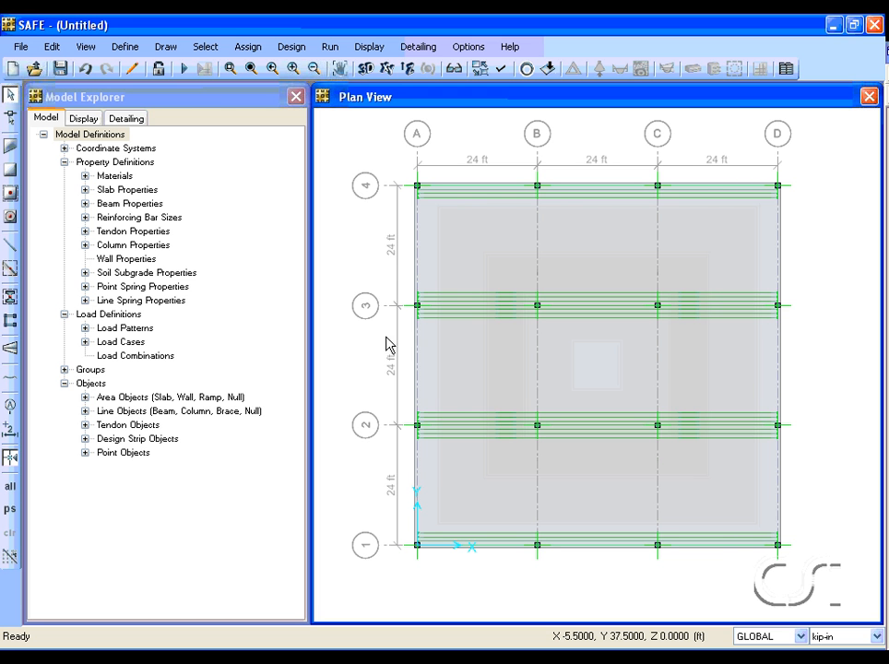
Draw a straight TENDON1 tendon along grid line B from grid point B-4 to B-1.
click(166, 47)
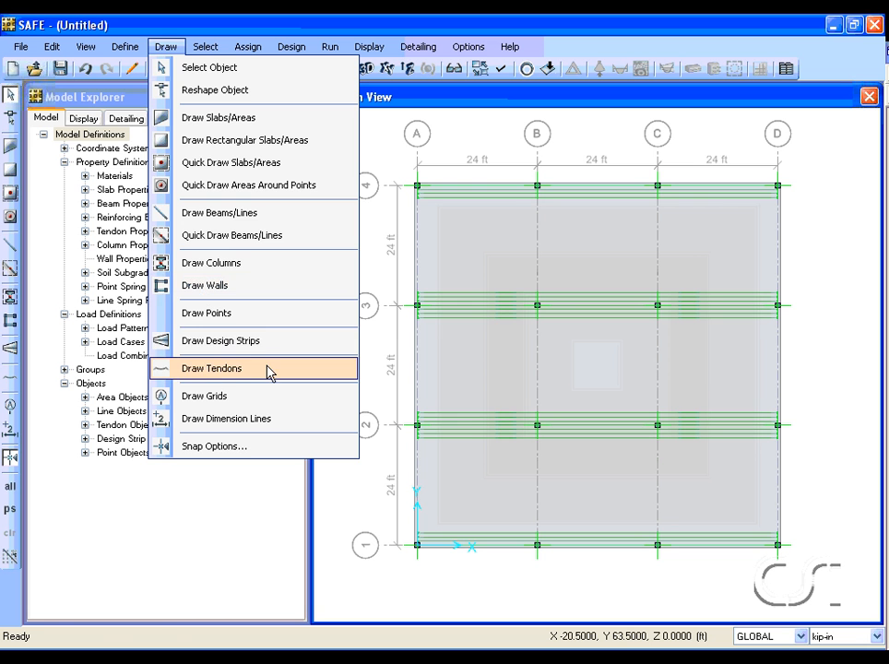
click(253, 370)
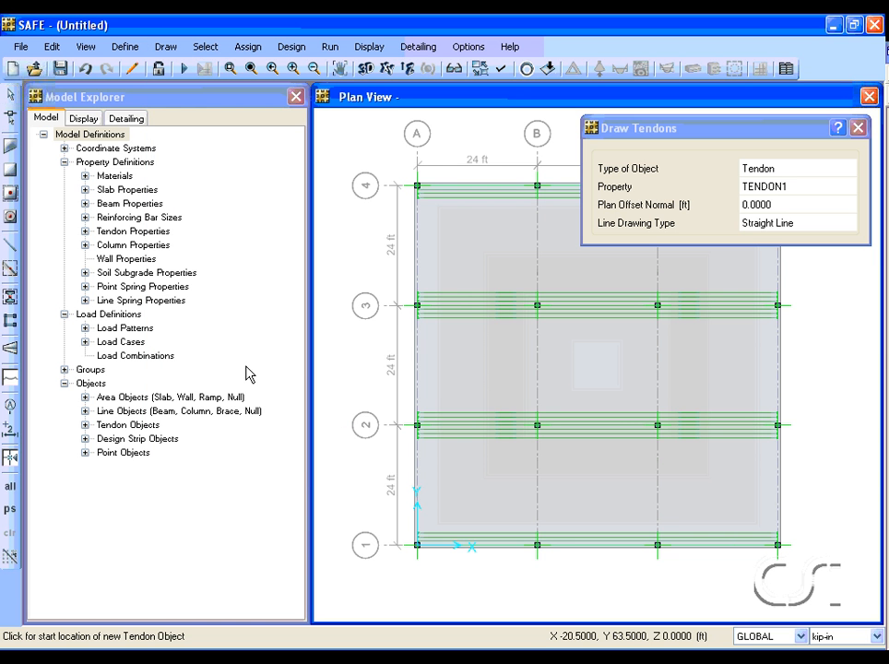
click(537, 186)
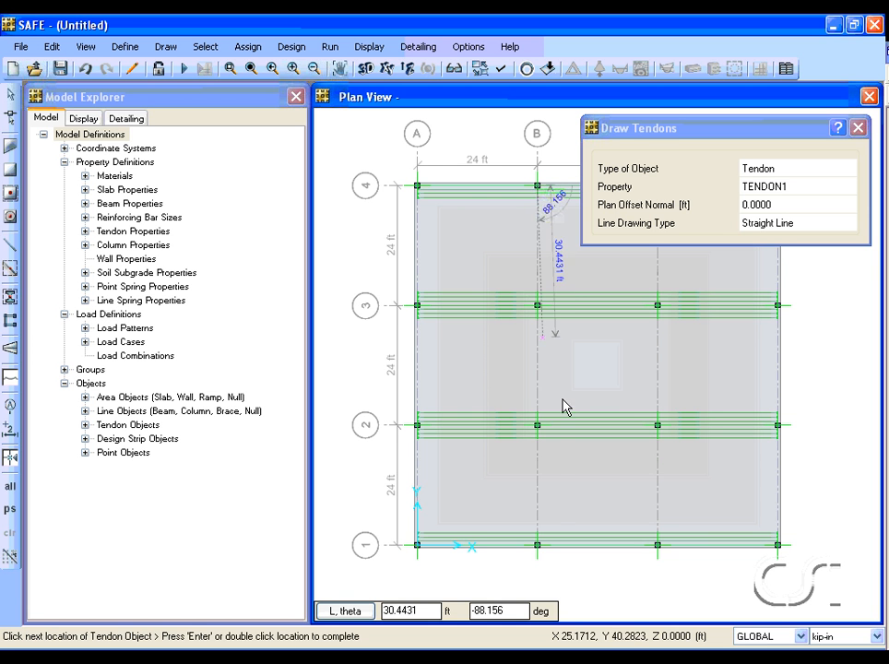
click(539, 546)
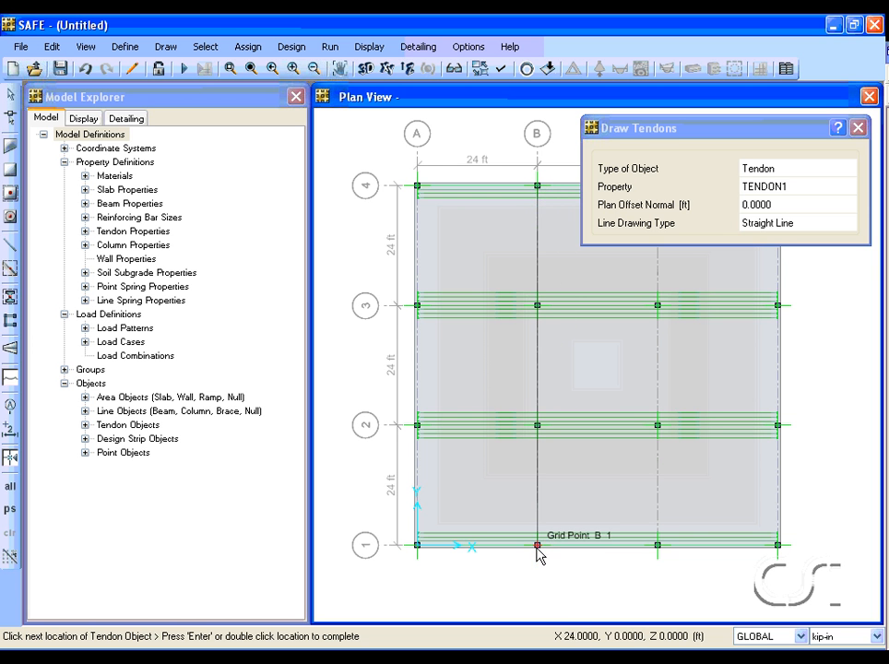
key(Return)
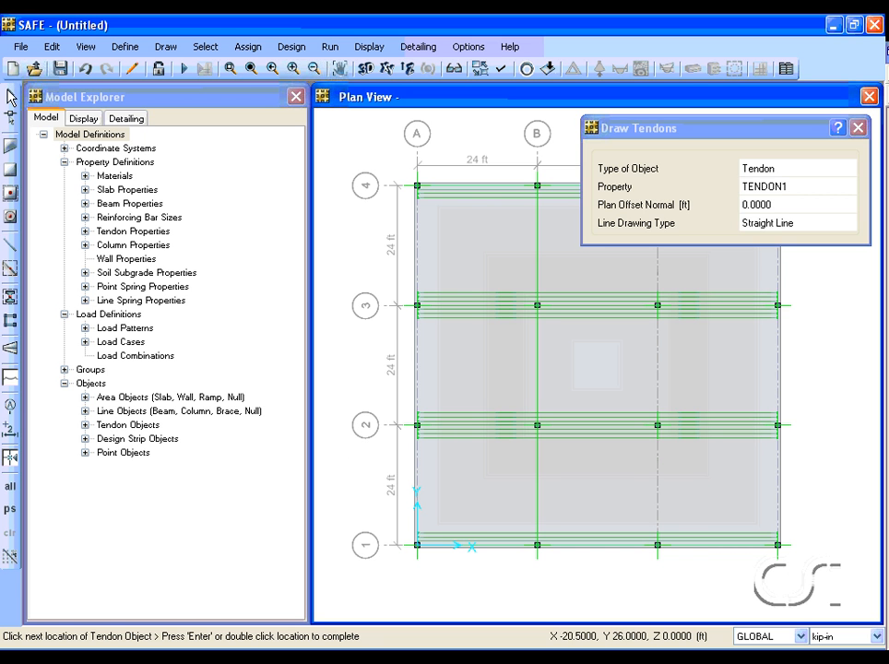
click(11, 97)
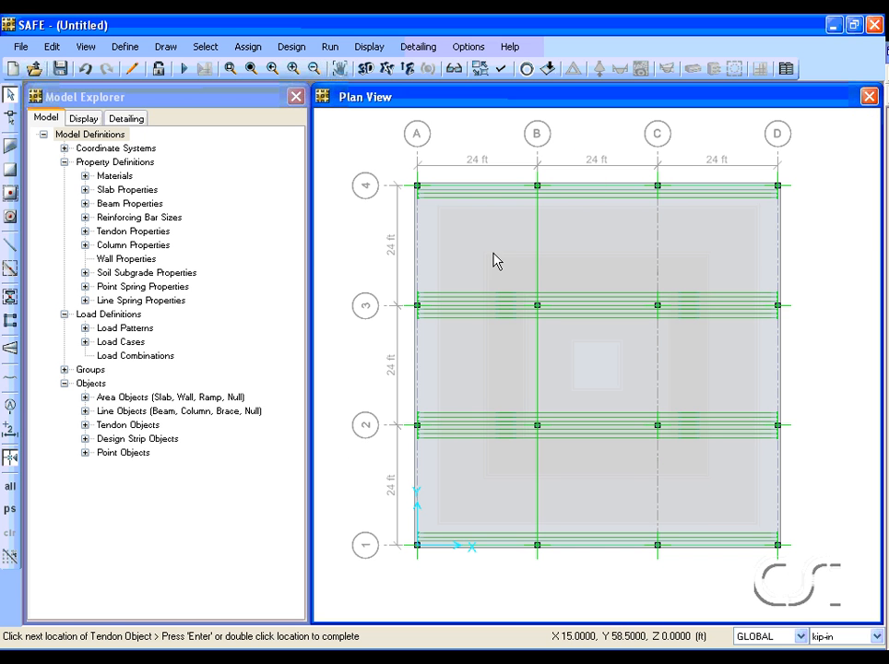
Assign property TENDON1 with 2 unbonded strands to the tendon on grid line B.
right_click(539, 258)
click(537, 267)
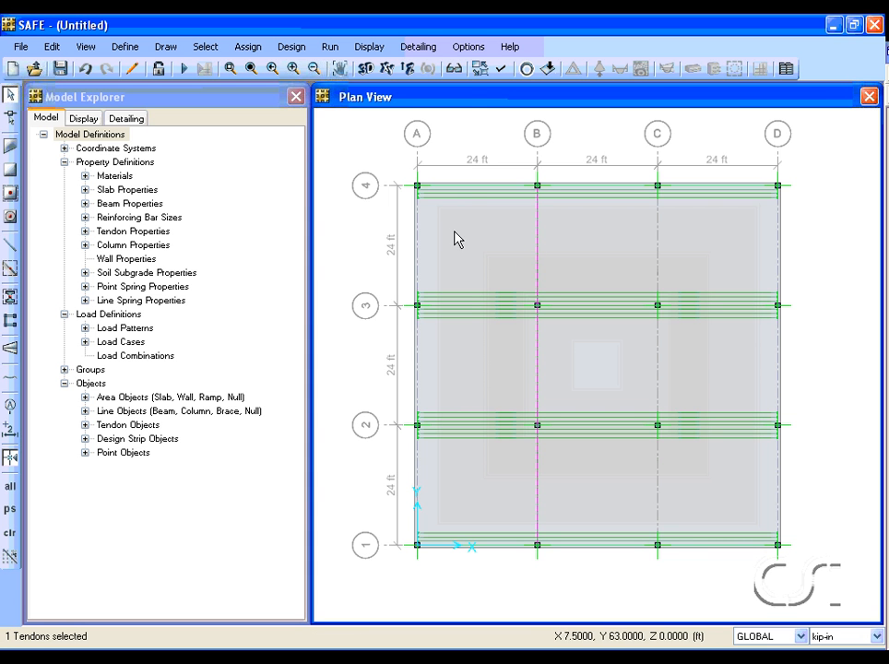
click(247, 47)
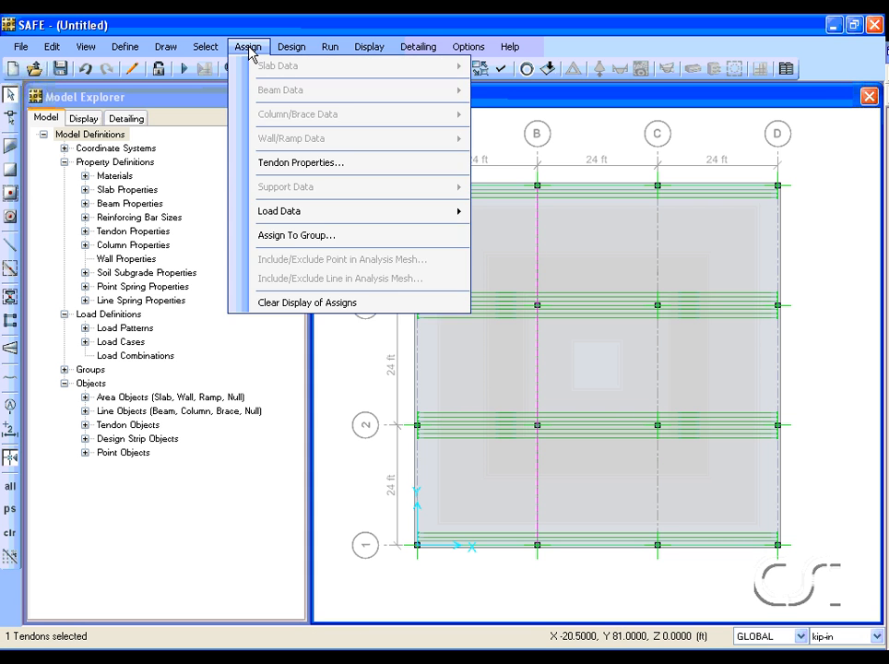
click(269, 164)
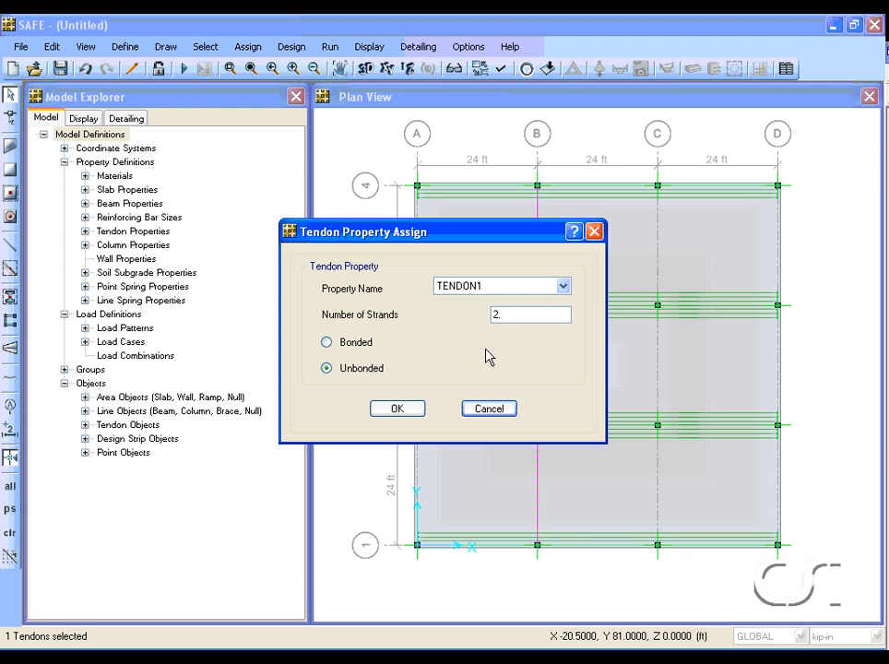
click(397, 411)
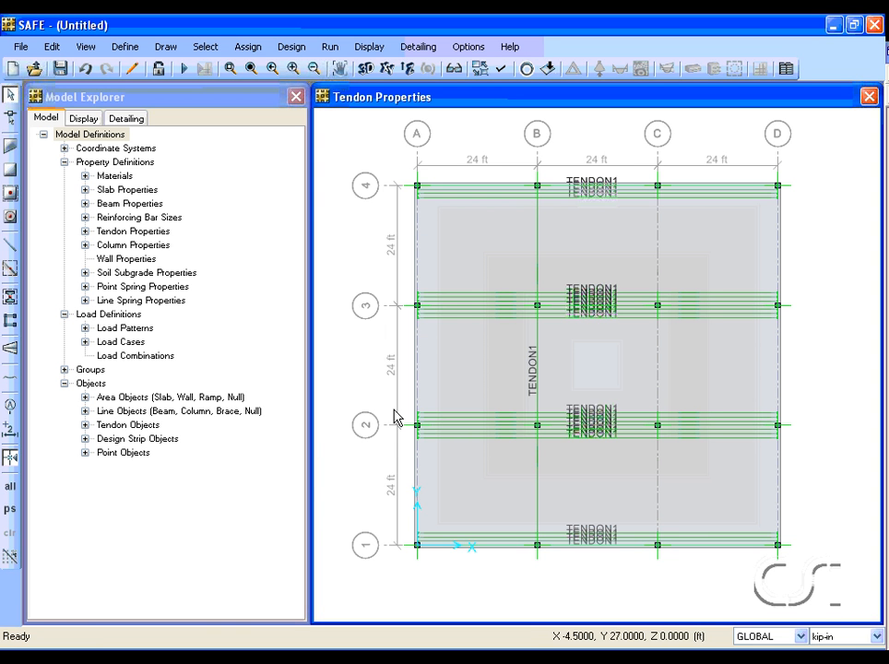
Open the vertical profile of the grid line B tendon and set the profile type of Span 1 to Parabola.
right_click(538, 264)
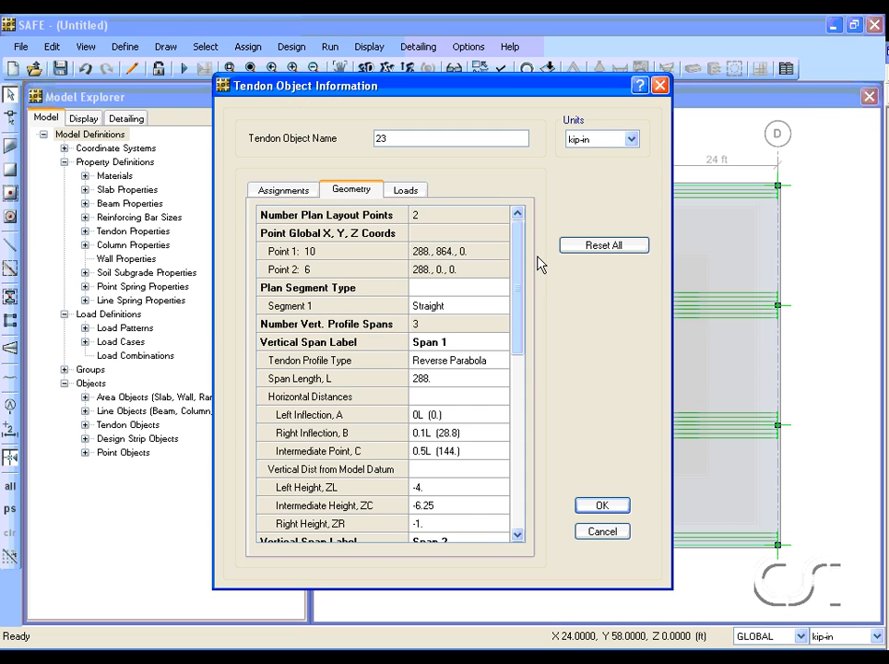
click(470, 365)
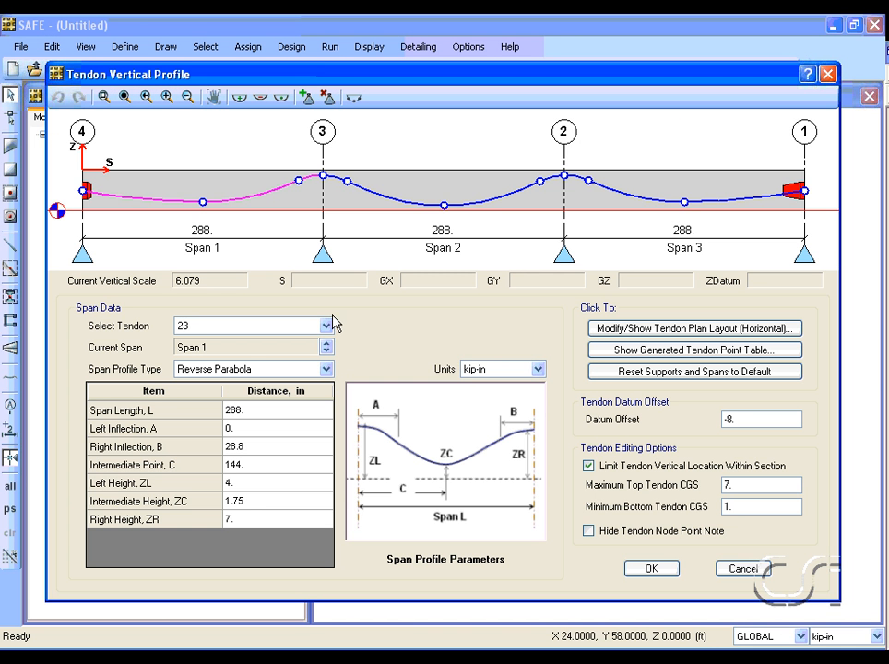
click(325, 369)
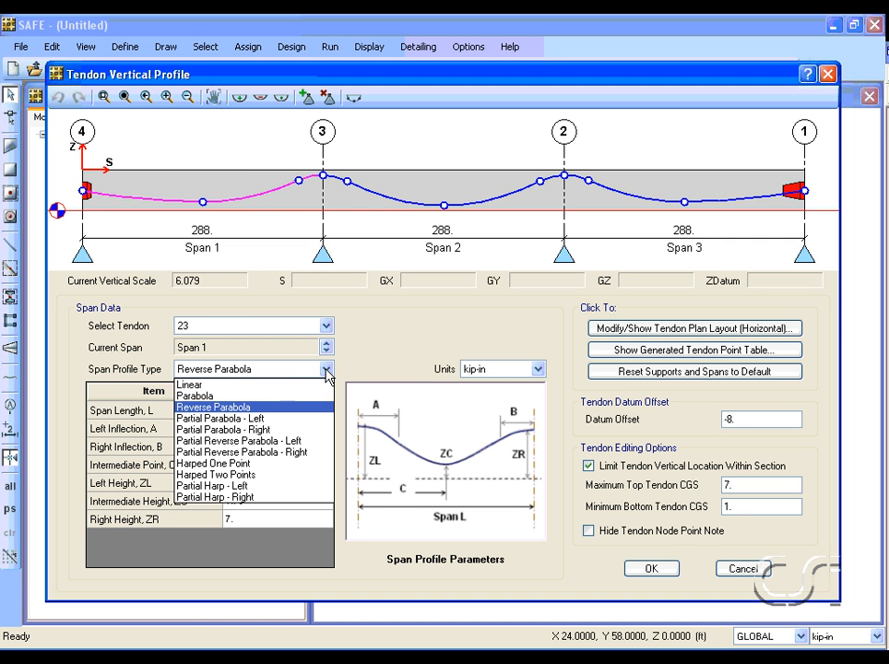
click(196, 397)
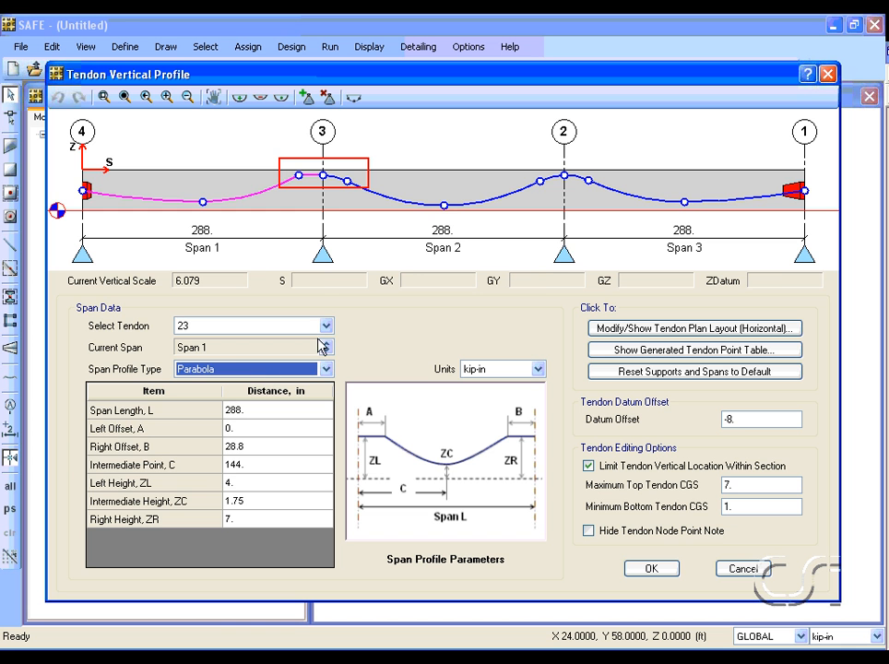
Set the profile type of Span 2 to Parabola.
click(441, 203)
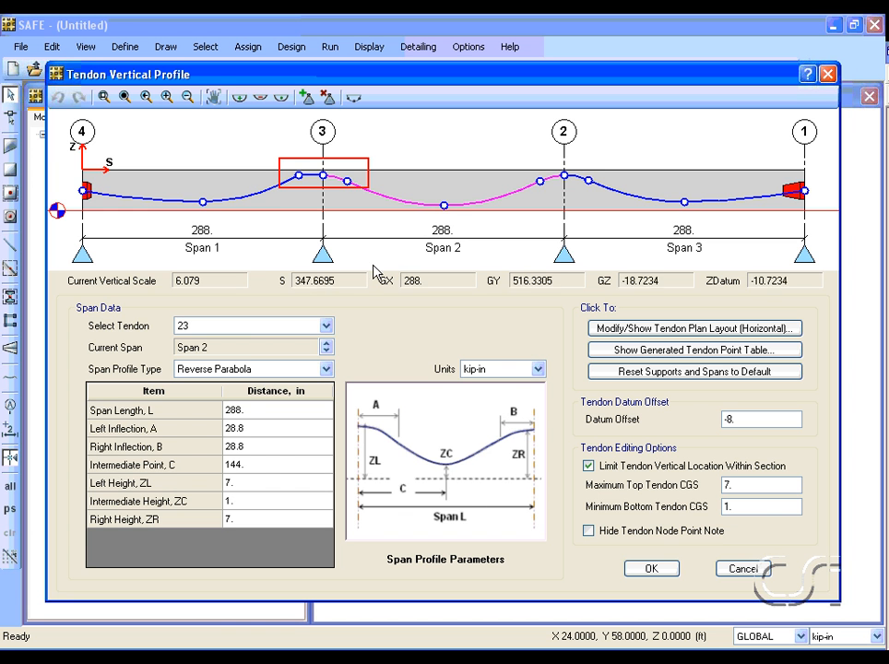
click(326, 370)
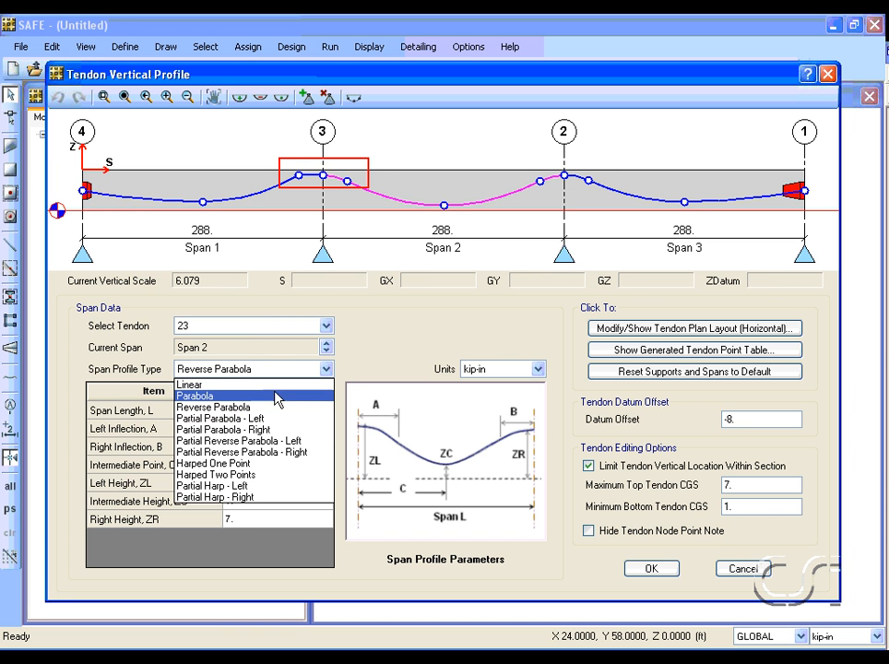
click(224, 397)
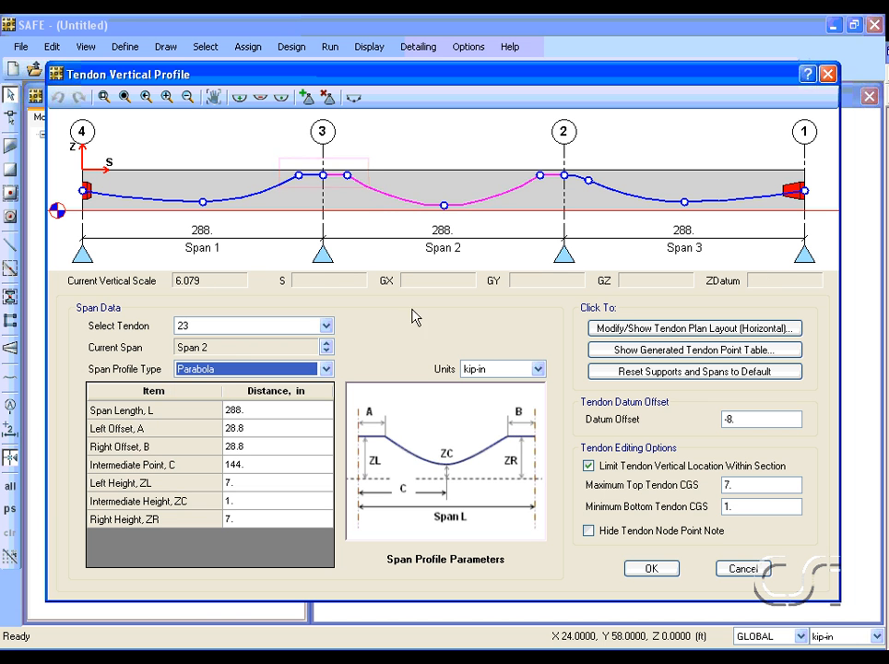
Set the profile type of Span 3 to Parabola and accept the vertical profile and tendon object changes.
click(590, 208)
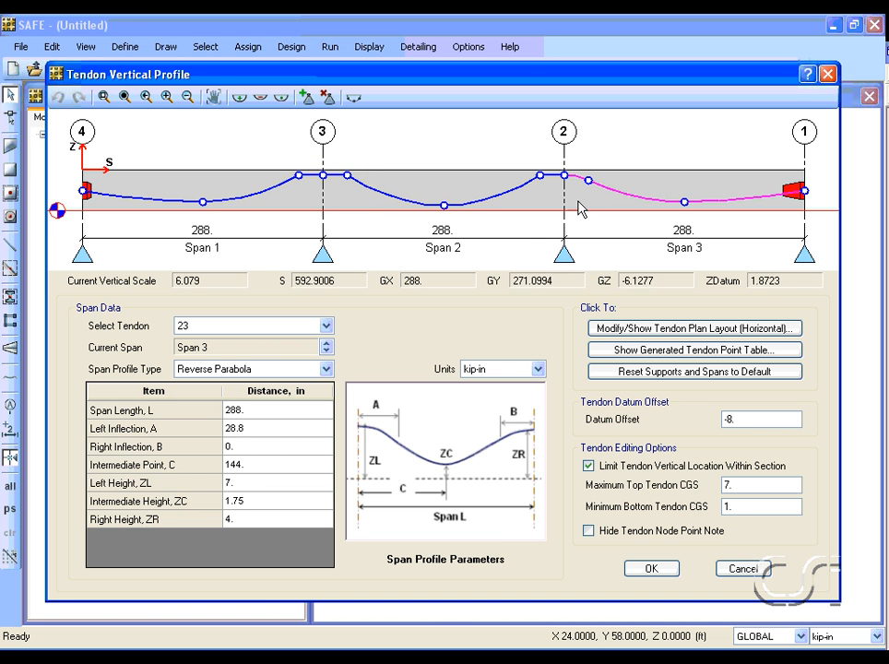
click(326, 369)
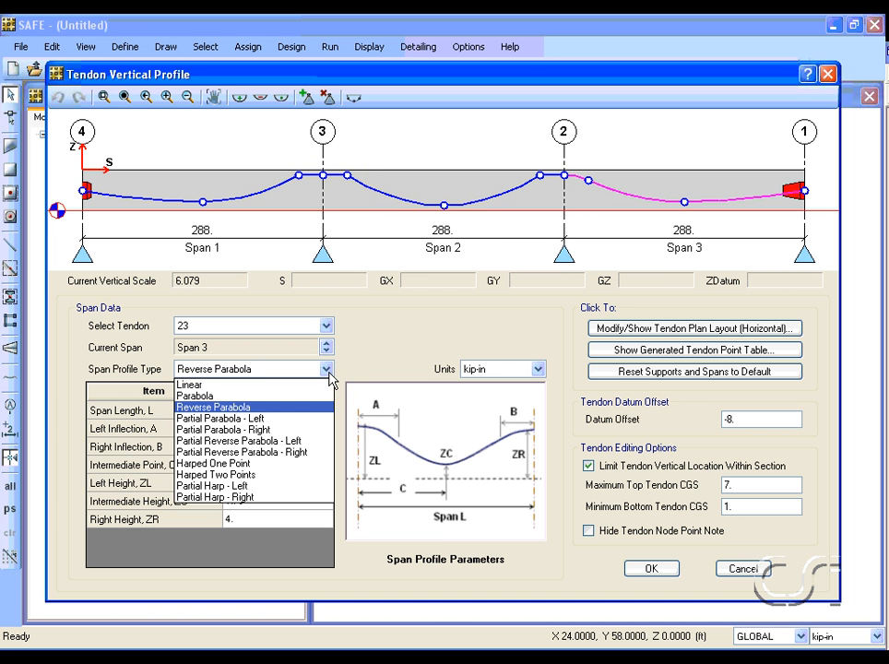
click(250, 397)
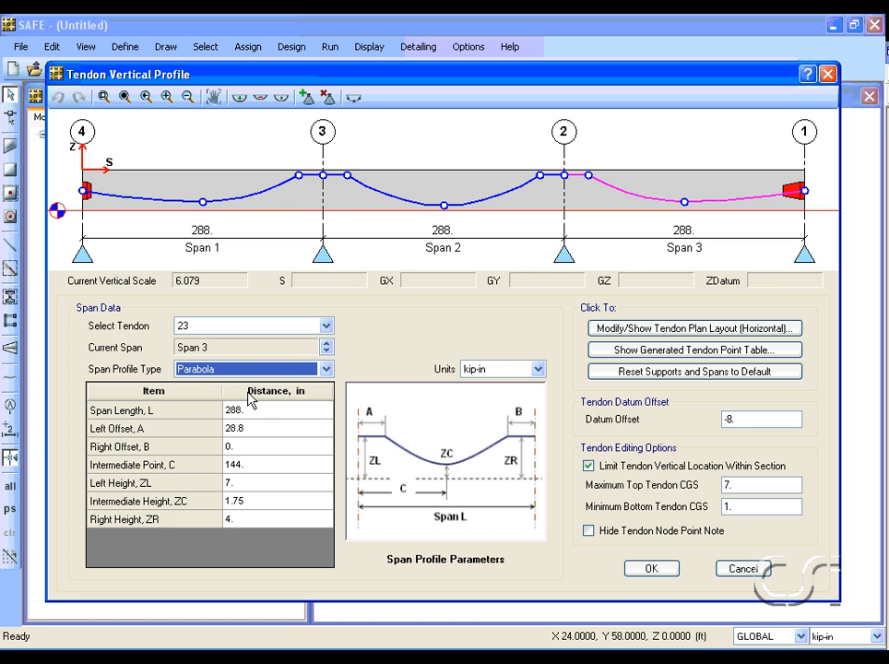
click(561, 175)
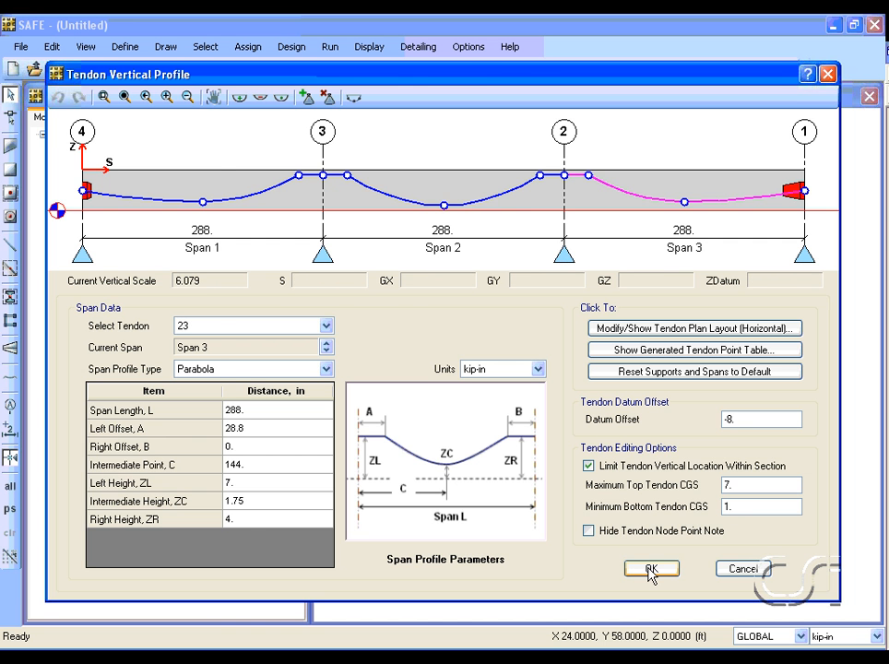
click(650, 570)
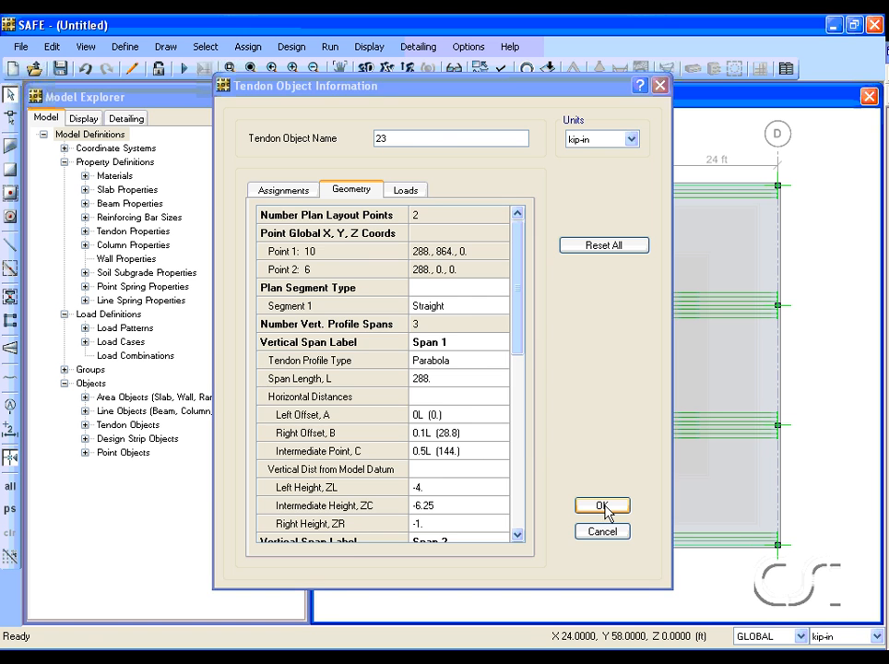
click(604, 509)
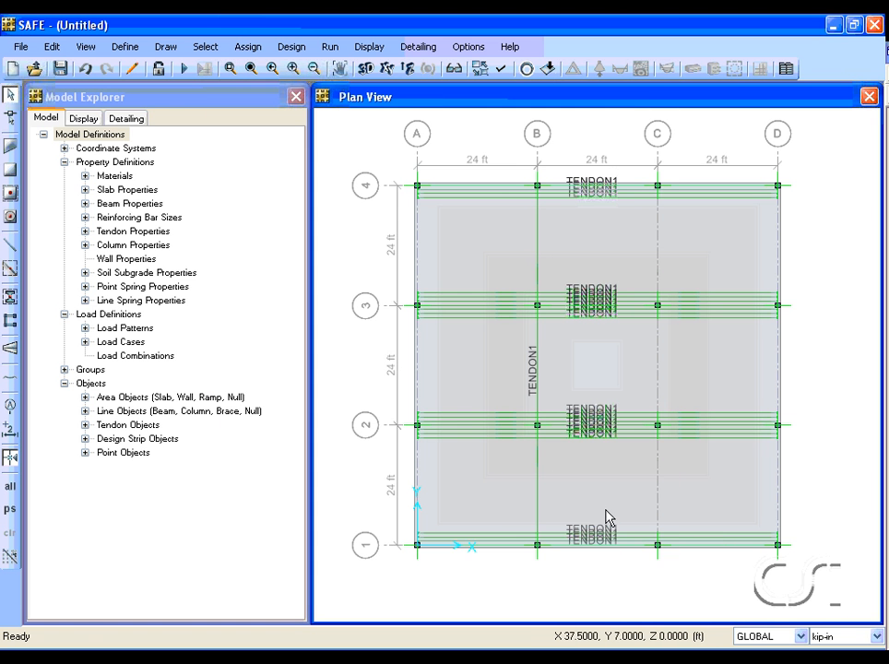
Replicate the grid line B tendon linearly toward grid line D with dx 36 in, dy 0 and 16 increments.
click(538, 262)
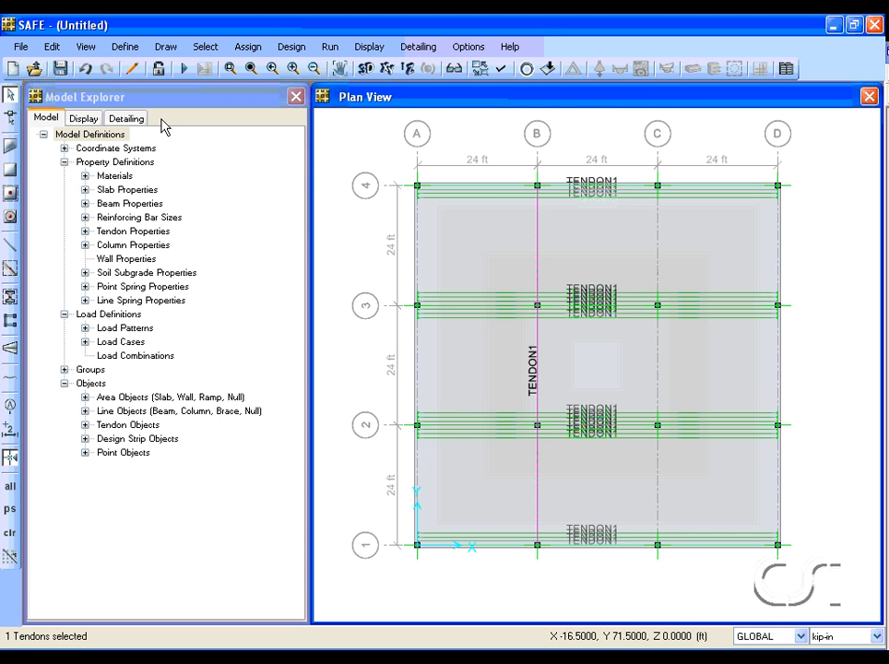
click(51, 46)
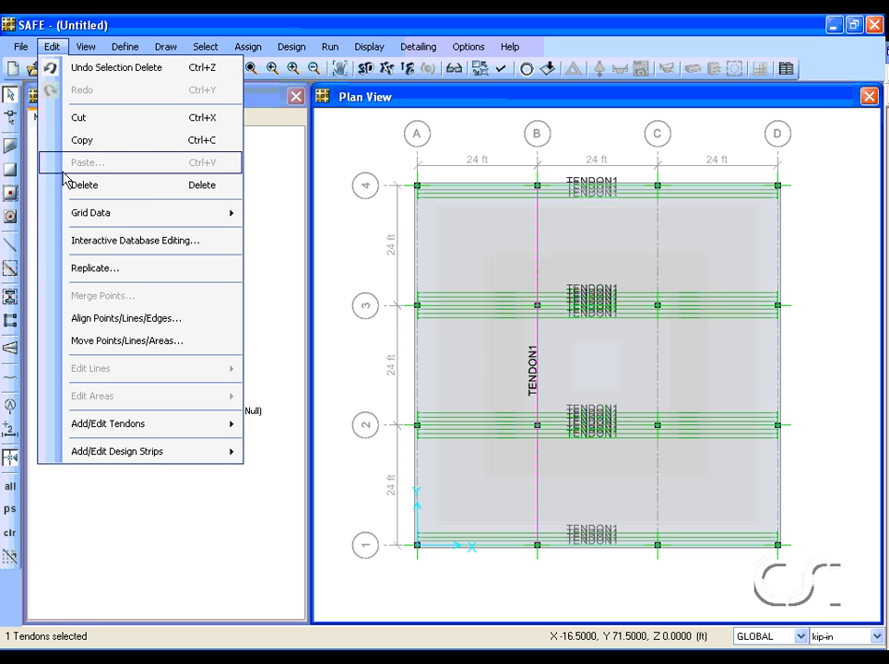
click(138, 271)
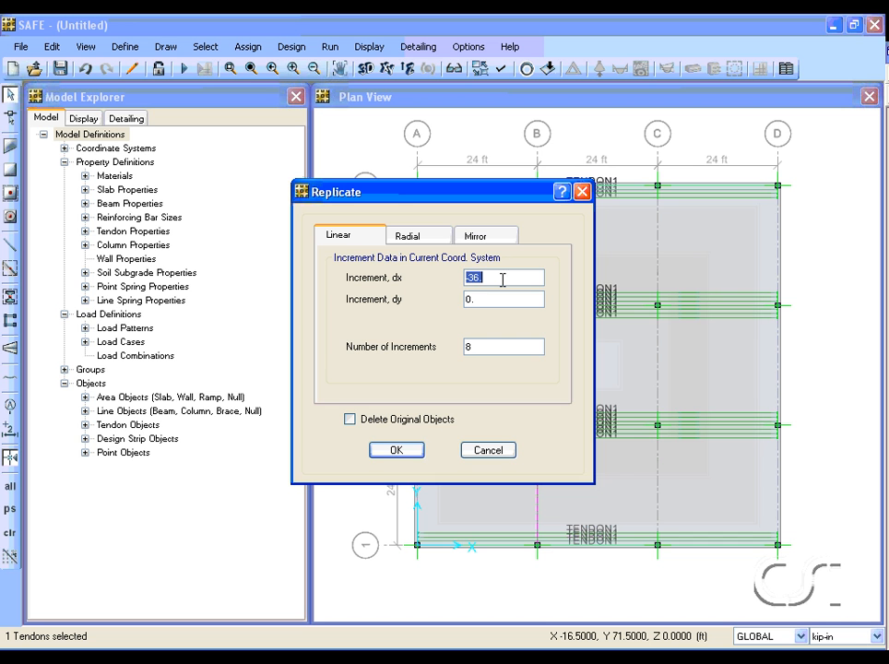
text(3)
click(397, 451)
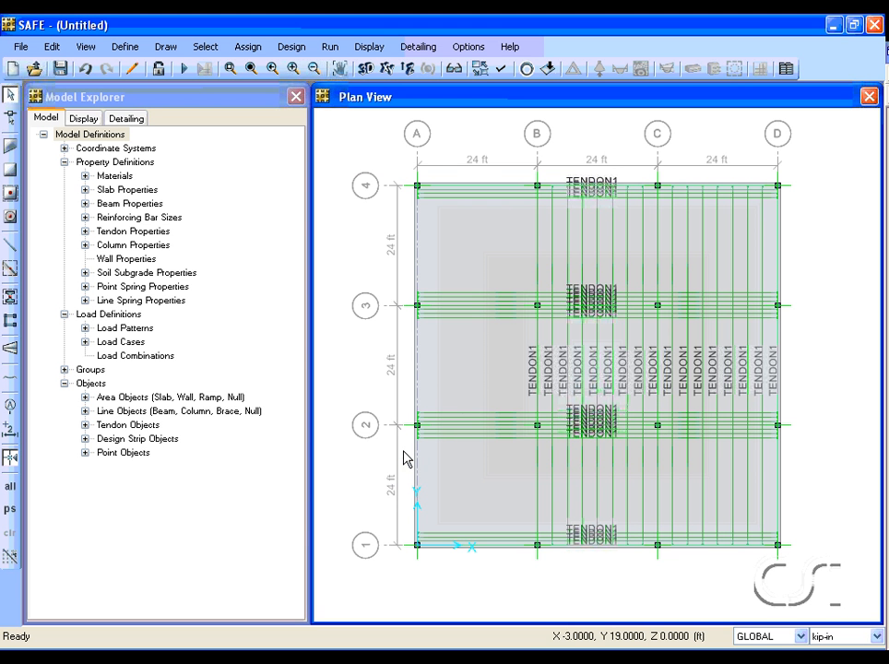
Replicate the grid line B tendon linearly toward grid line A with dx -36 in, dy 0 and 8 increments.
click(538, 268)
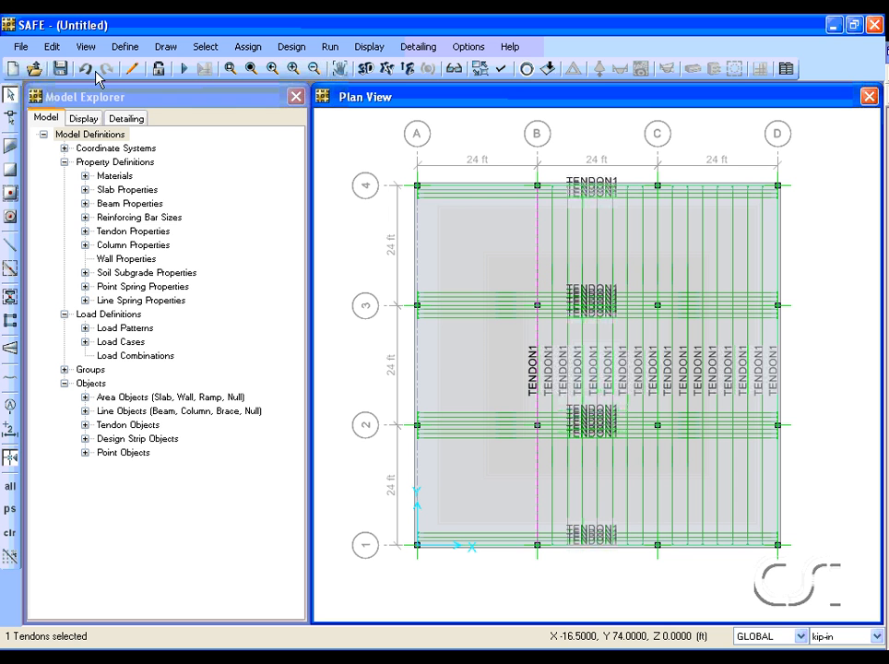
click(53, 47)
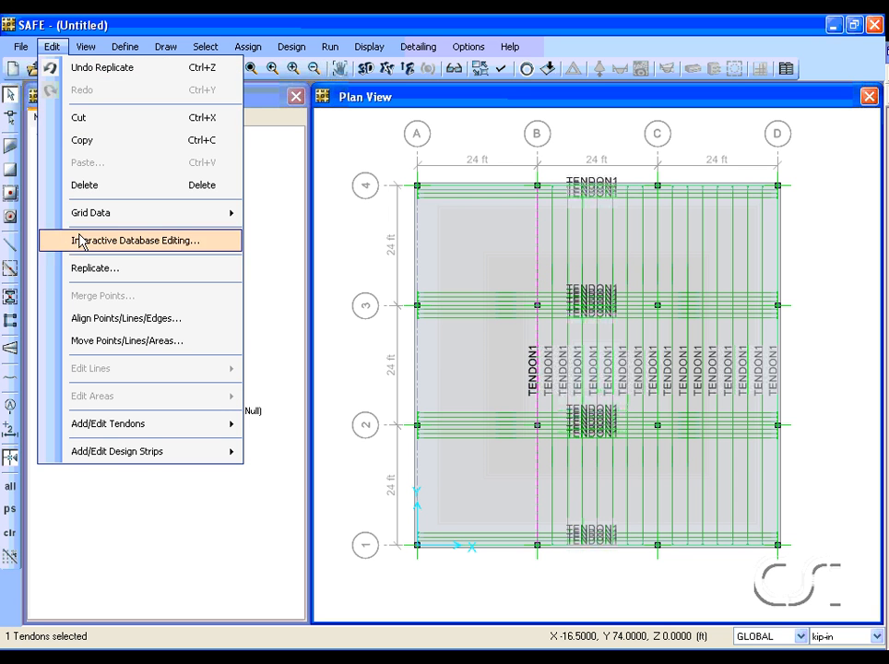
click(88, 269)
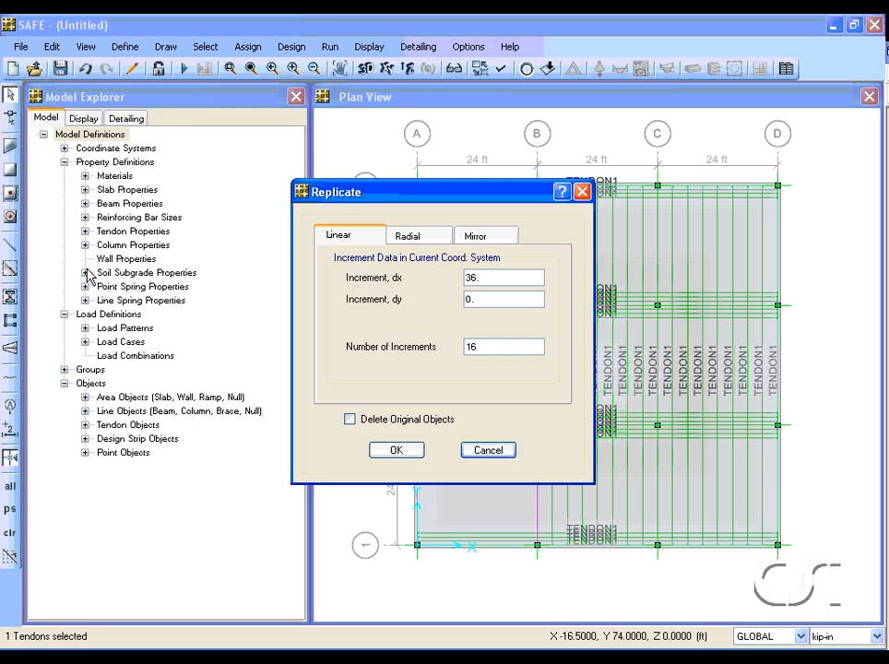
click(465, 278)
text(-)
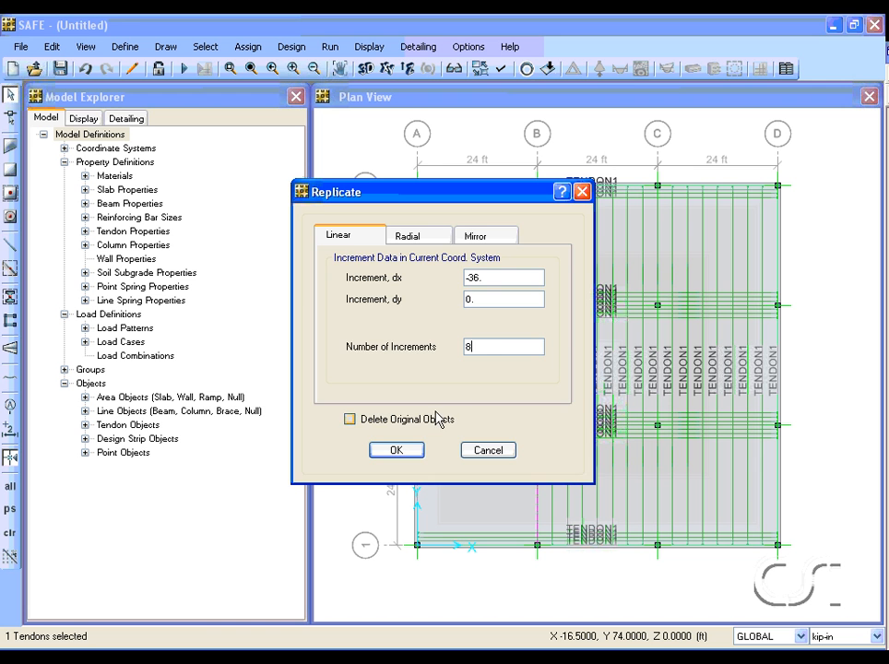
click(413, 450)
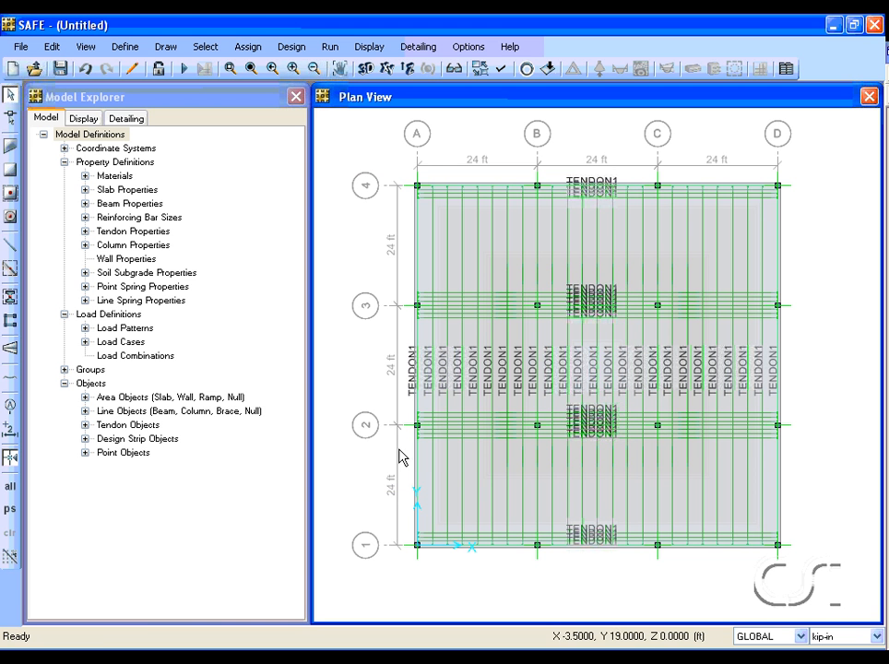
click(256, 47)
click(268, 304)
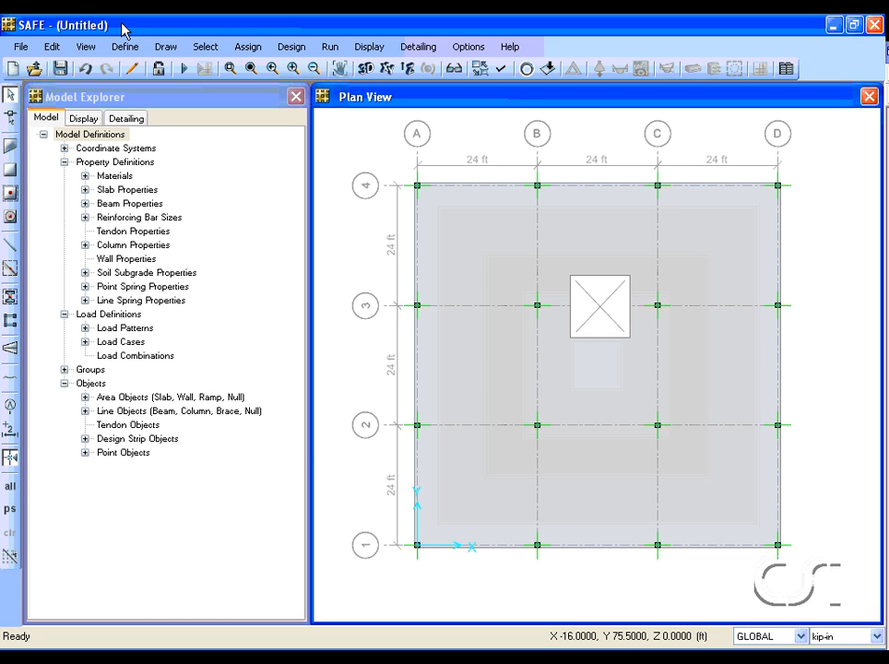
Enable snapping to edges in the snap options.
click(166, 47)
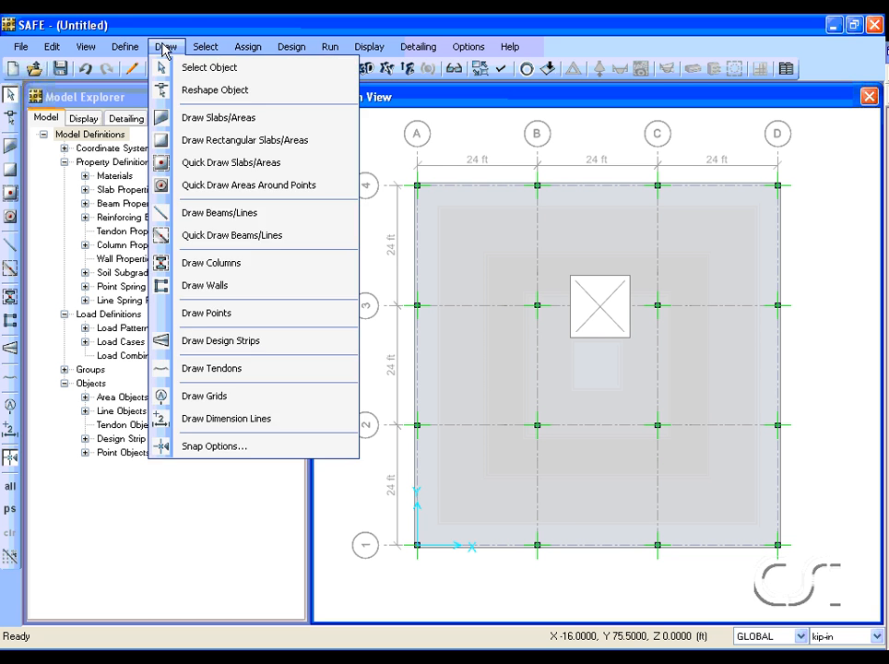
click(218, 449)
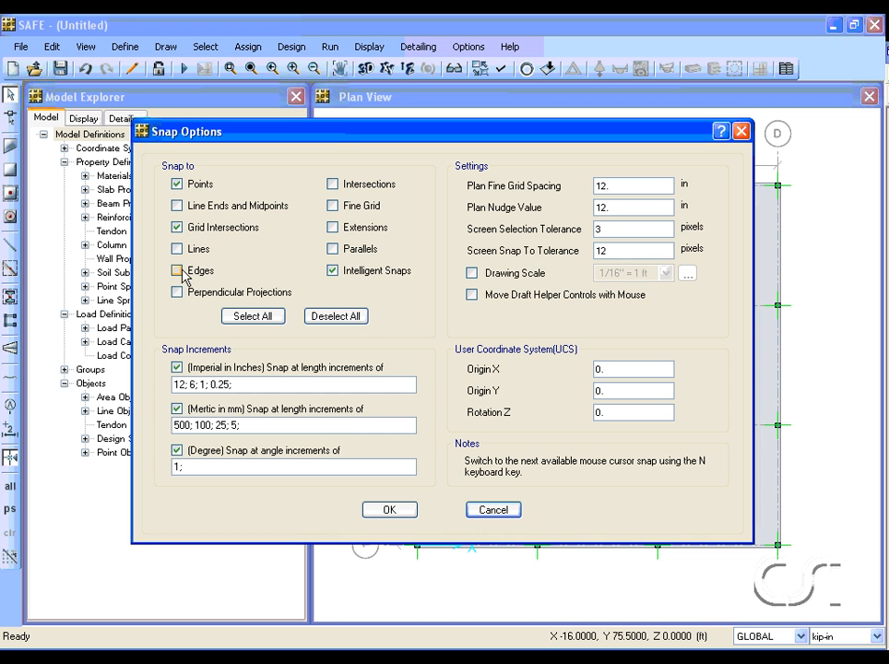
click(176, 271)
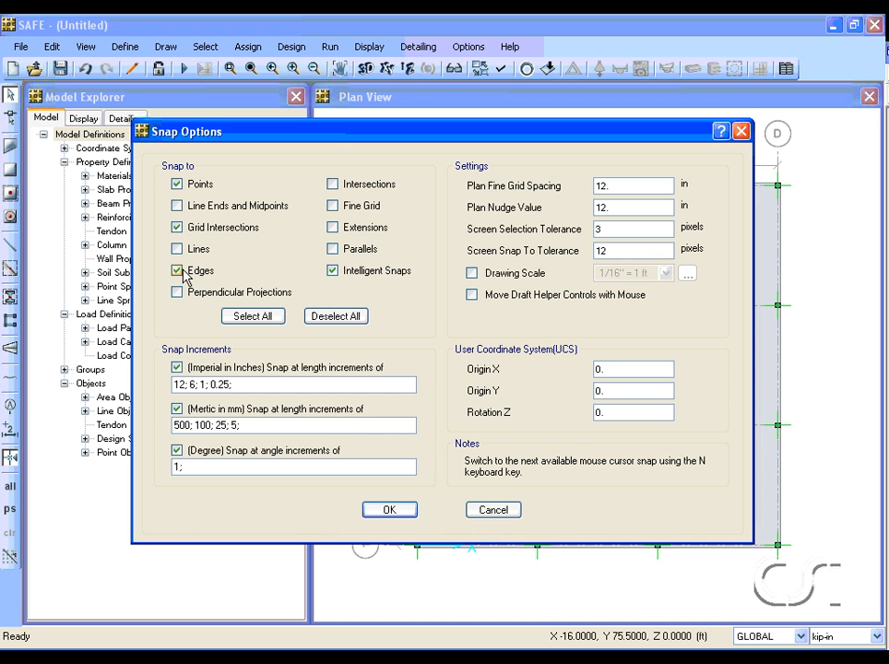
click(377, 510)
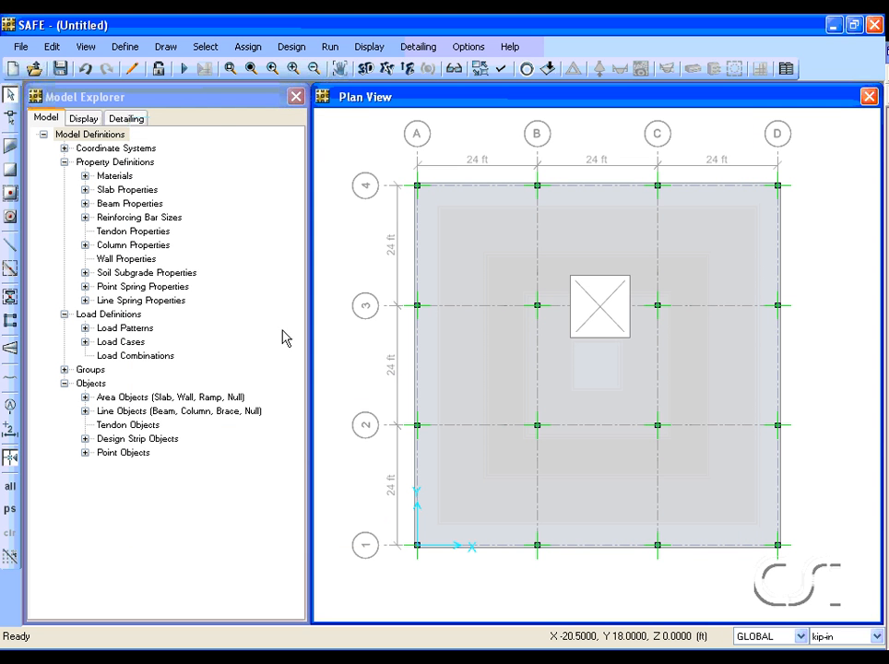
Draw a straight-segment TENDON1 tendon just above grid line 3 between the slab edges at A and D, bending around the upper side of the opening.
click(165, 46)
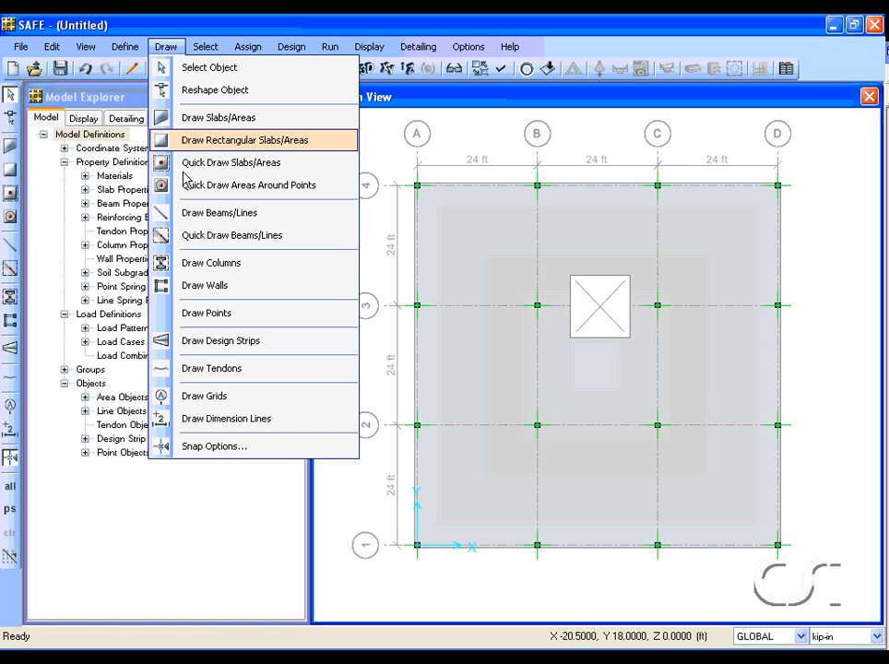
click(236, 370)
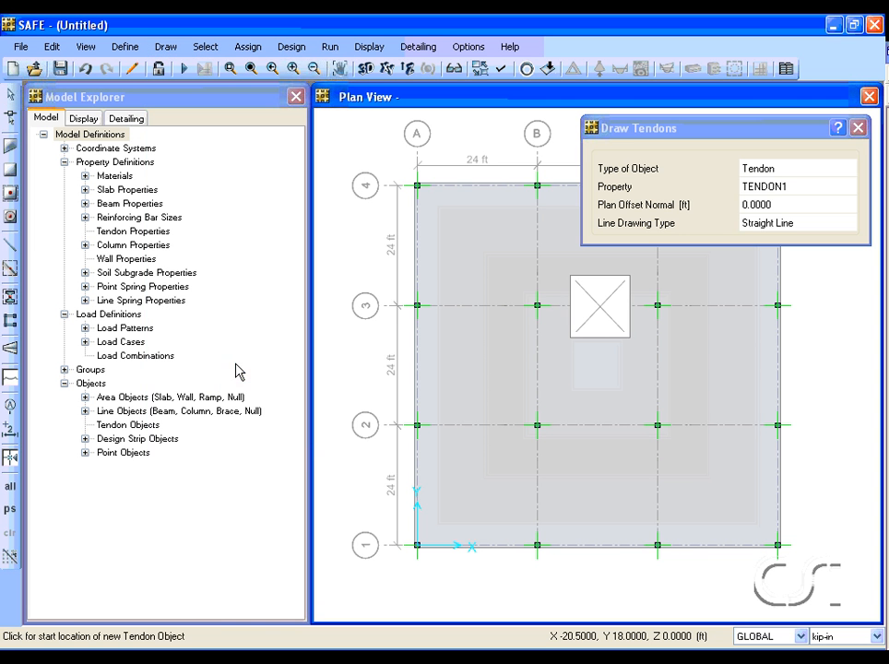
click(417, 284)
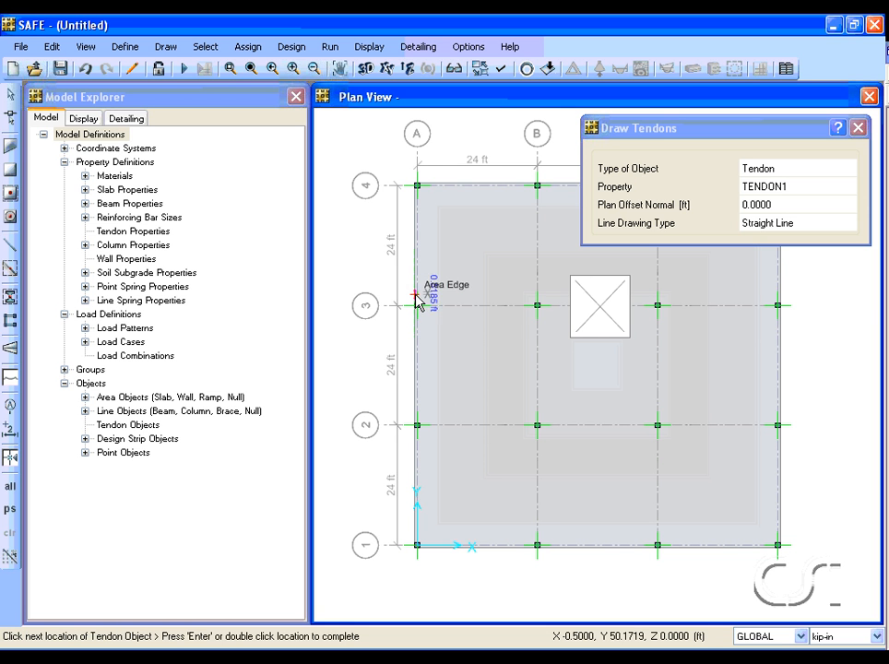
click(559, 293)
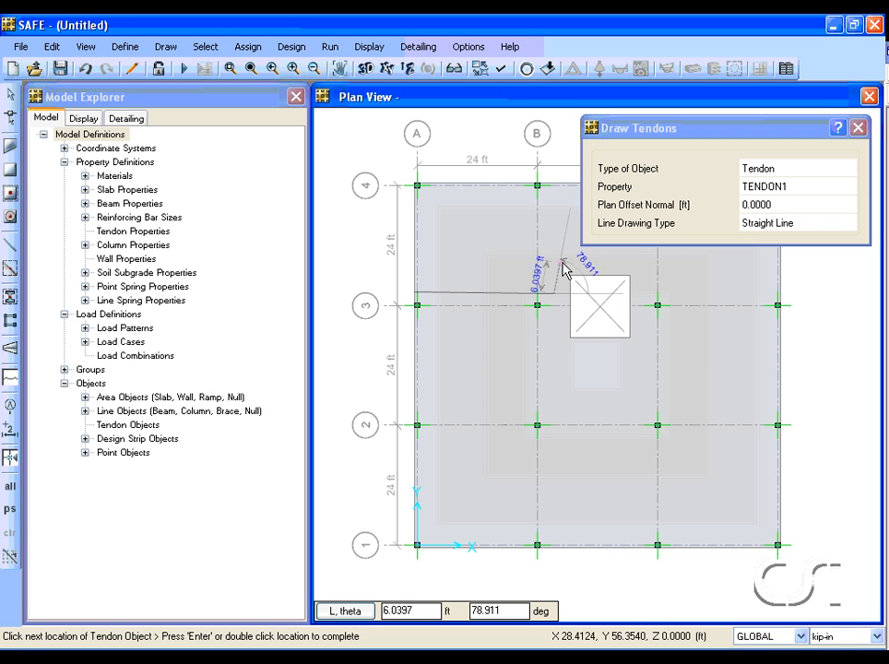
click(566, 272)
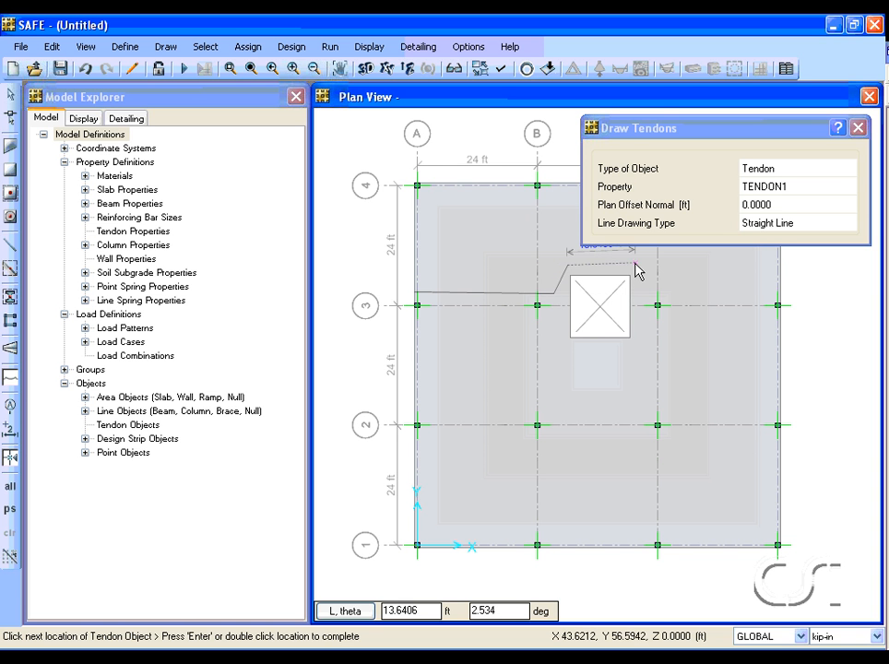
click(638, 269)
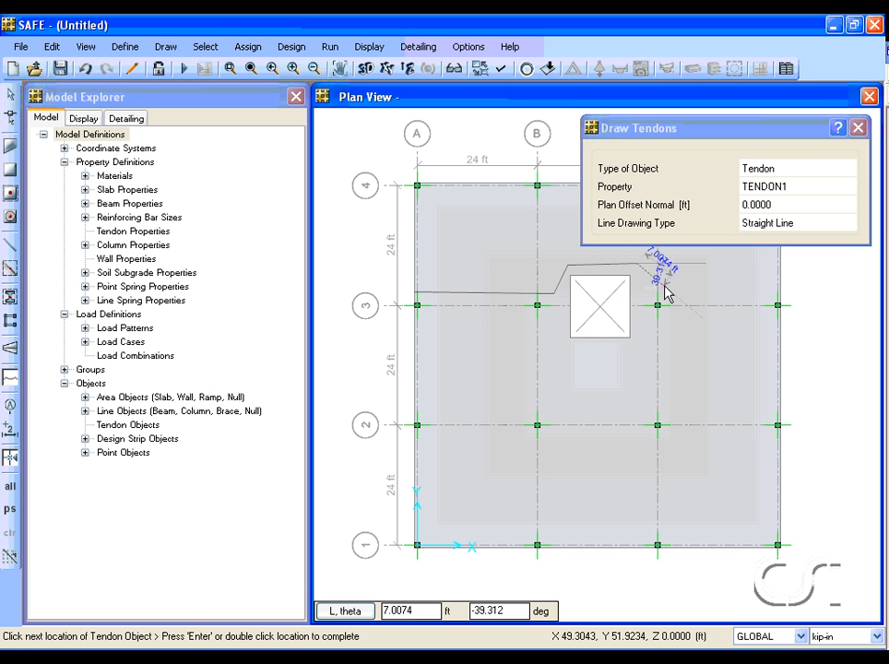
click(662, 284)
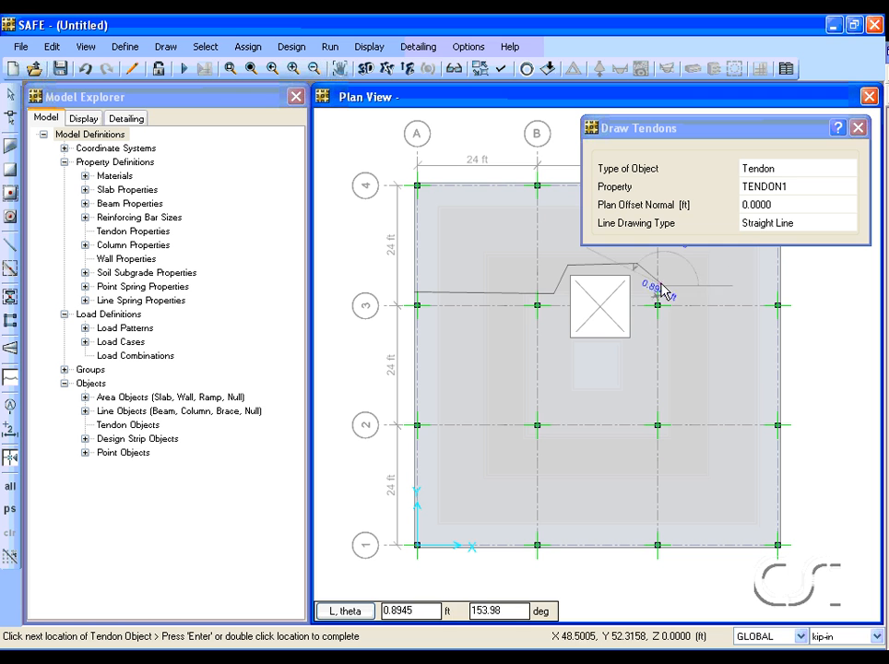
double_click(783, 285)
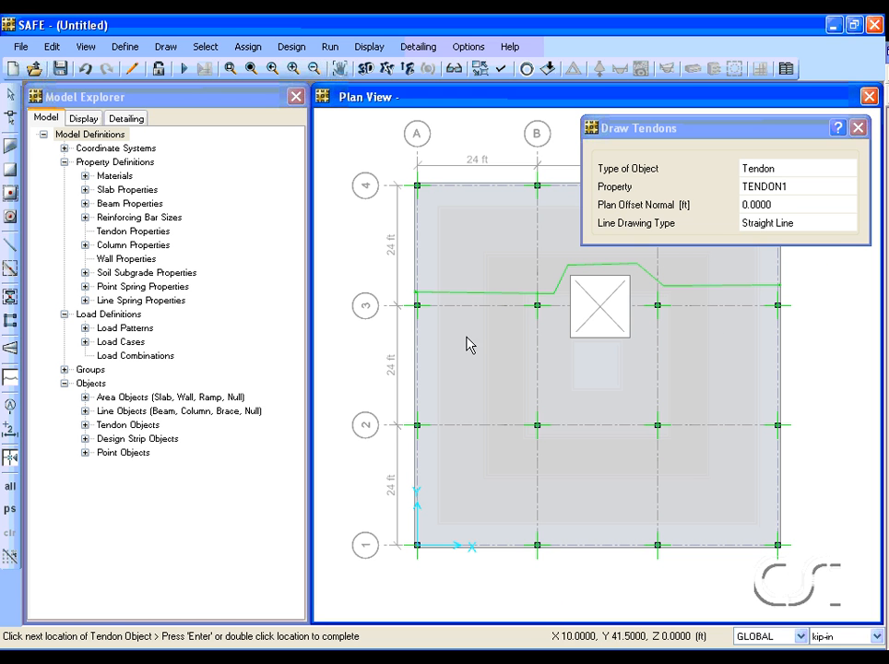
Draw a second straight-segment TENDON1 tendon just below grid line 3 from slab edge to slab edge, bending around the lower side of the opening.
click(413, 330)
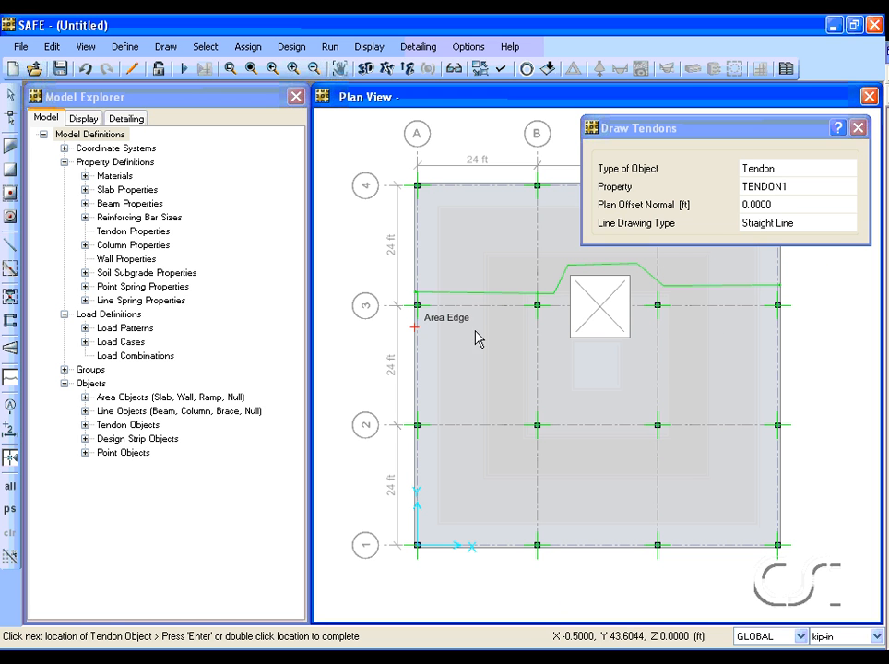
click(548, 330)
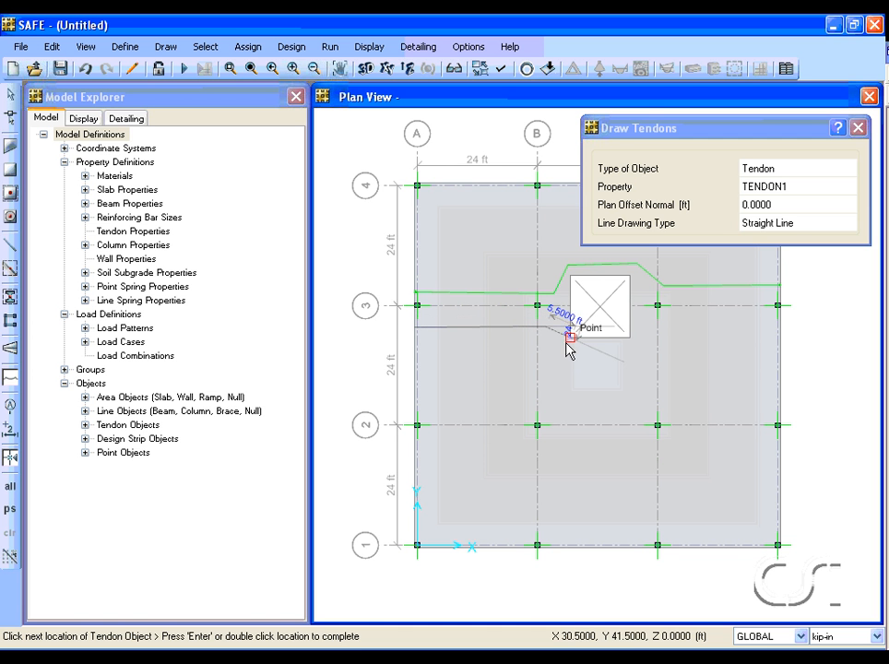
click(563, 351)
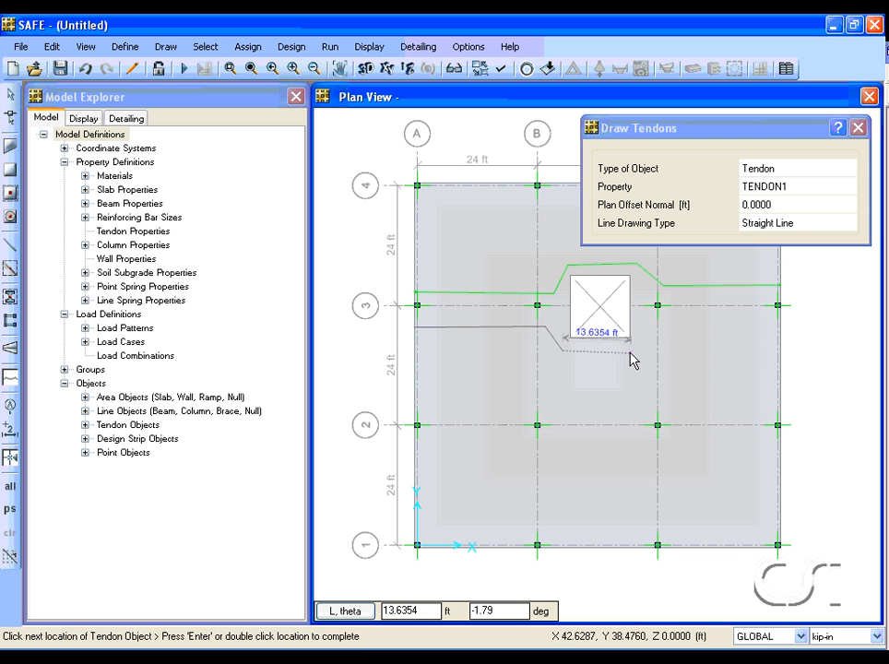
click(637, 357)
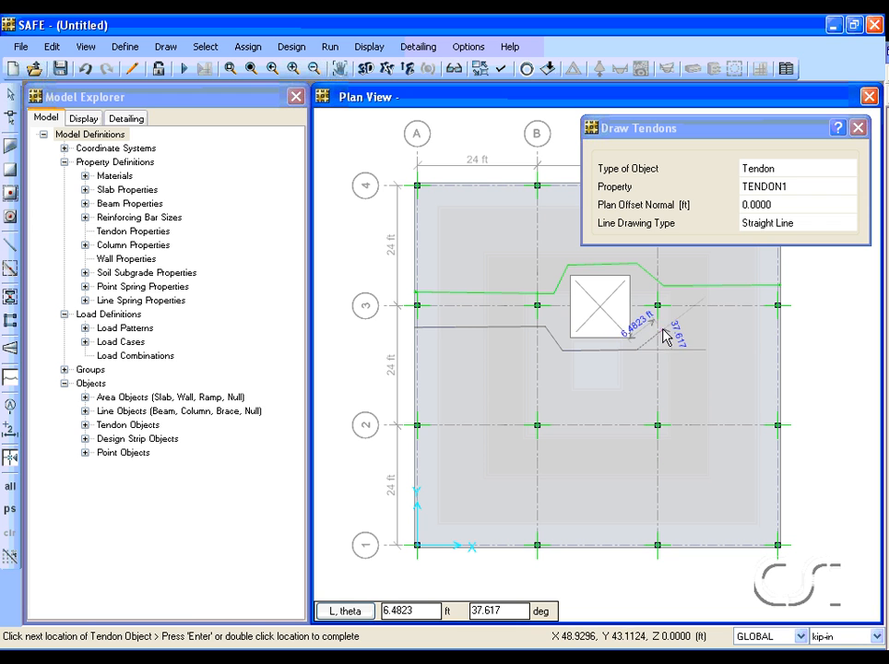
click(664, 328)
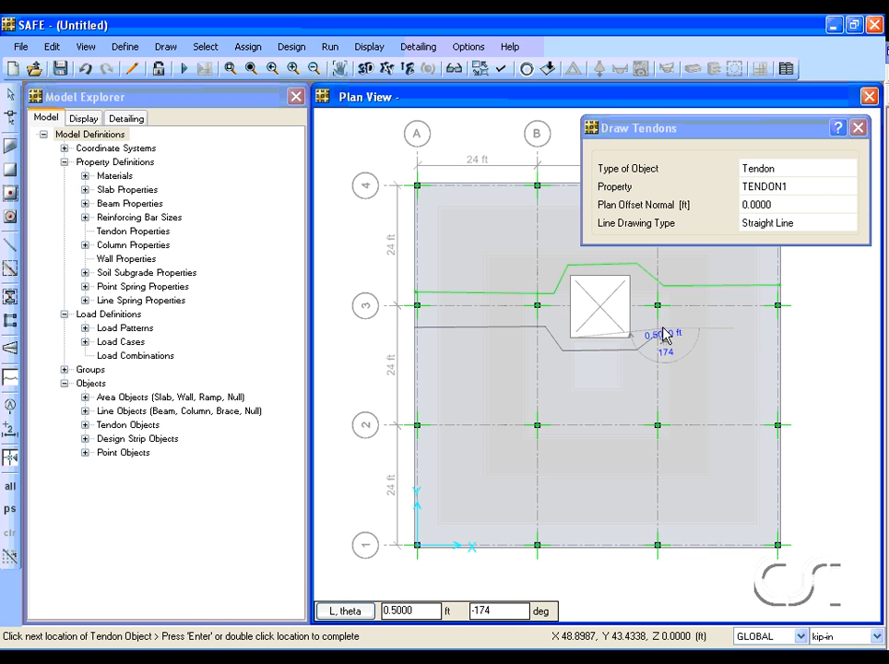
double_click(801, 324)
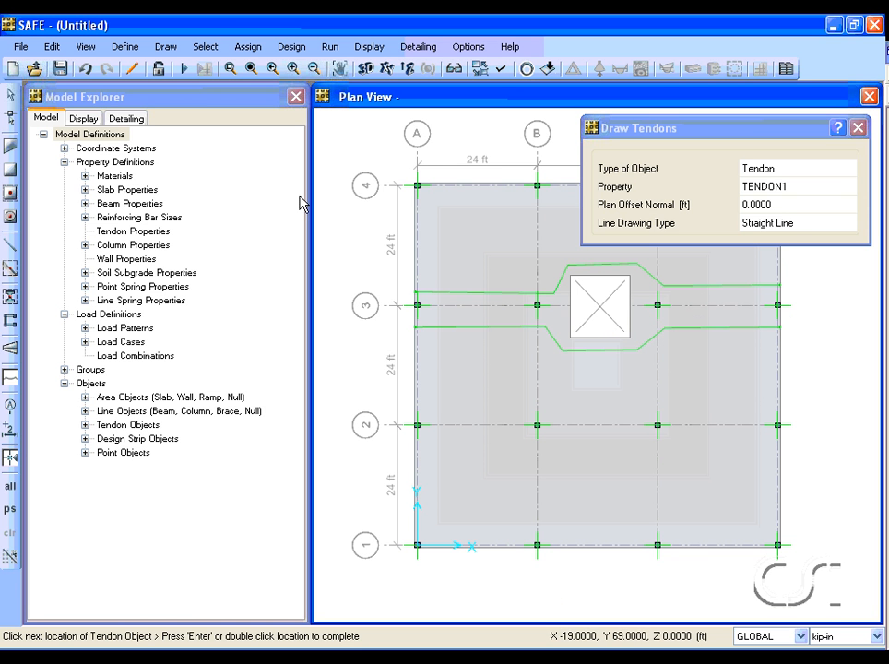
click(9, 97)
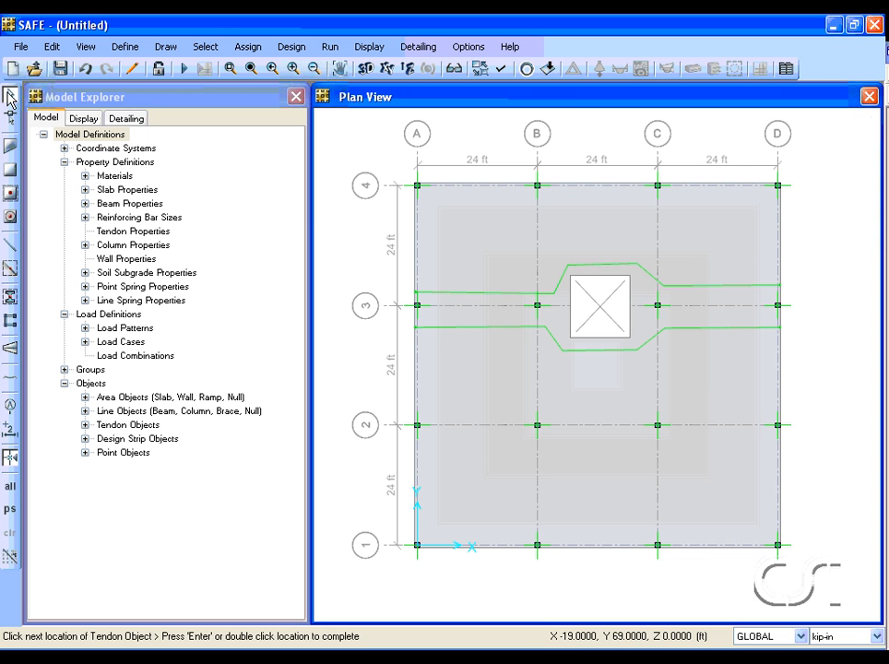
Examine the property assignment options for the tendon passing above the opening, leaving its properties and the selection cleared of changes.
click(443, 295)
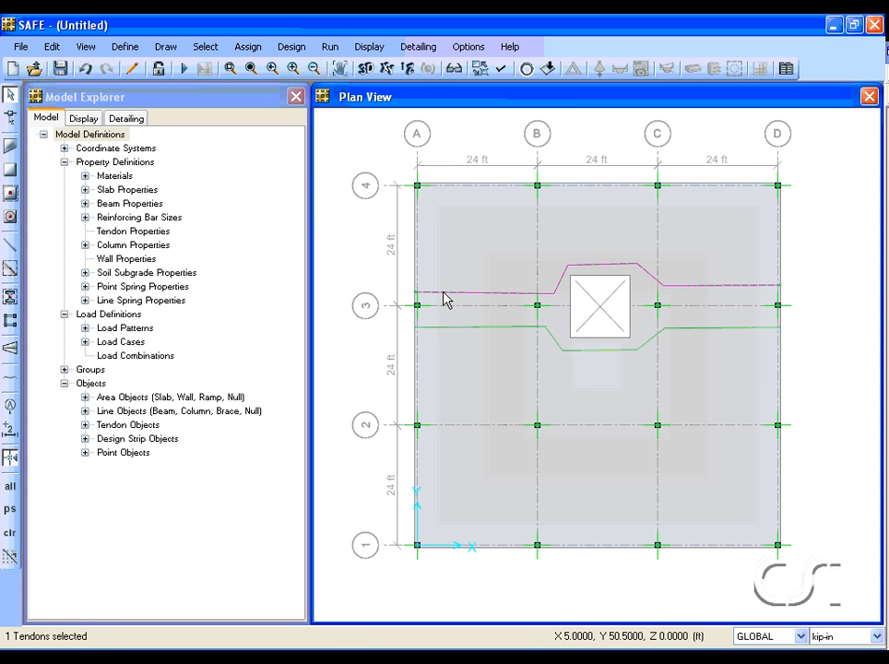
click(247, 47)
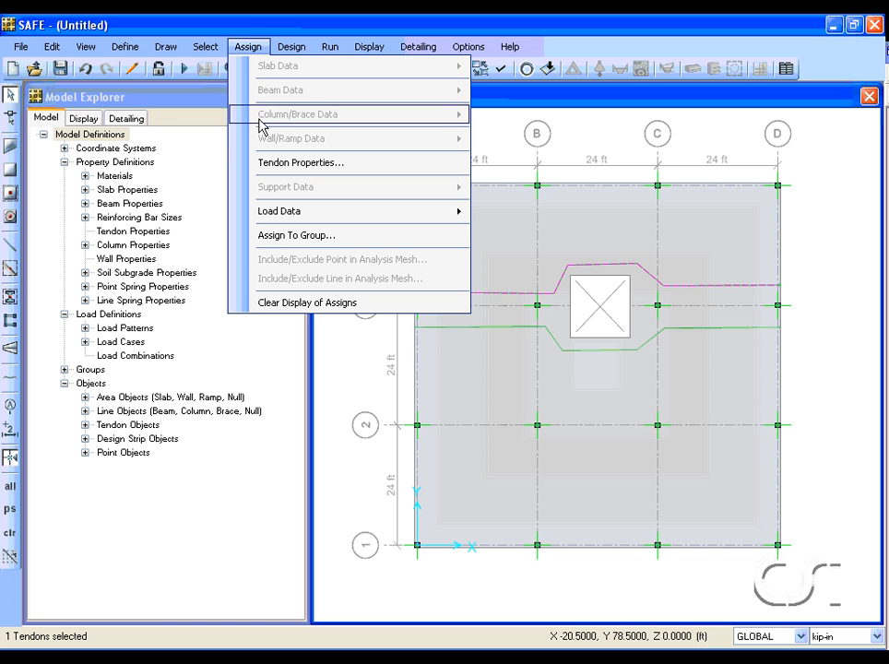
click(358, 166)
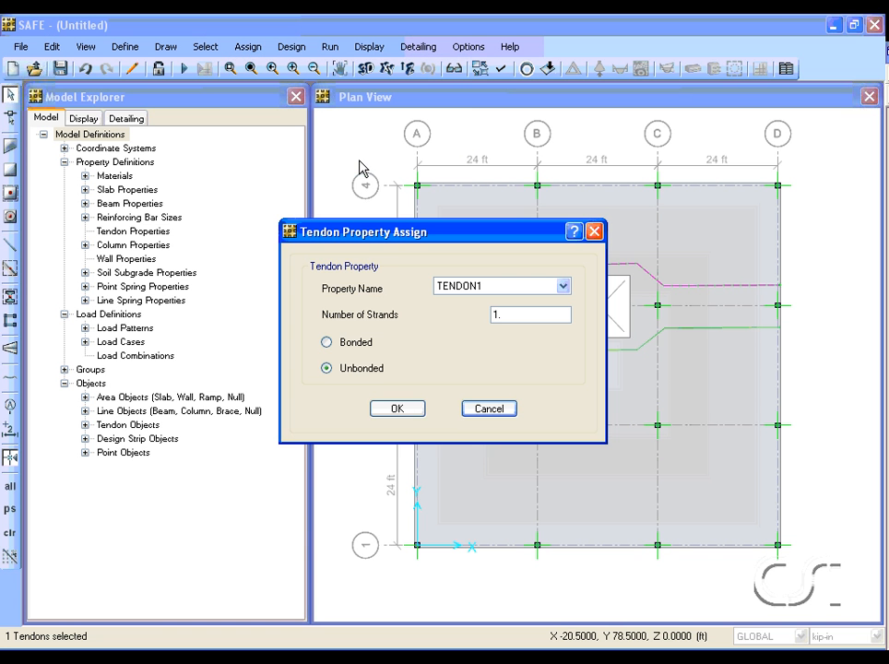
click(506, 419)
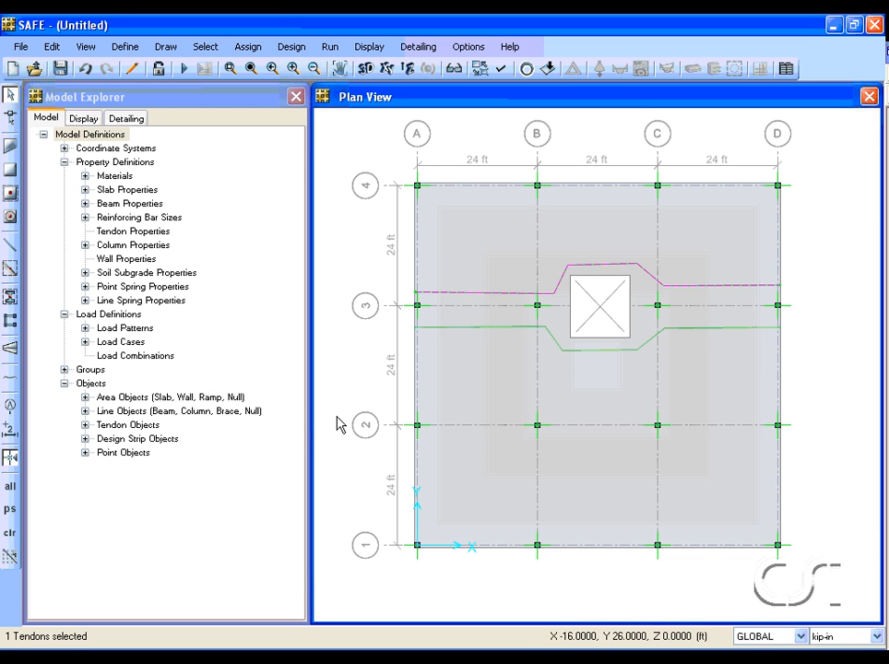
click(9, 534)
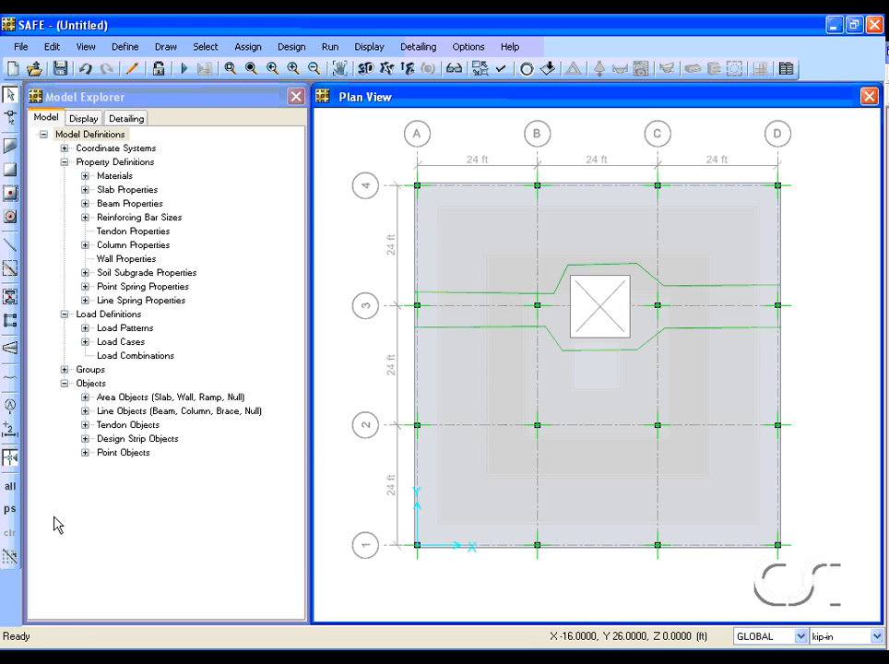
Set the number of strands to 6 in the object information of Tendon 1, which passes above the opening.
ctrl+click(455, 296)
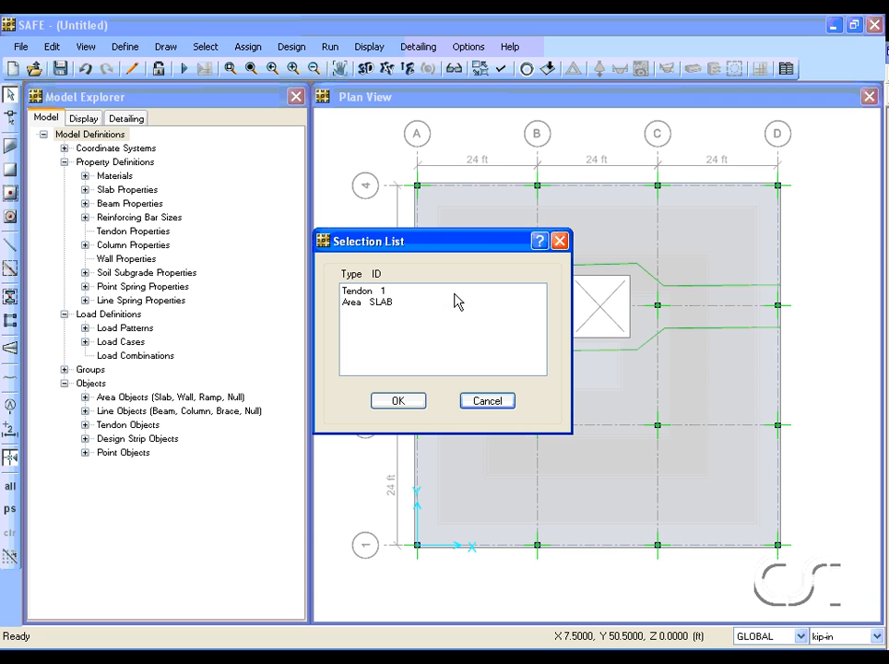
click(384, 291)
click(392, 400)
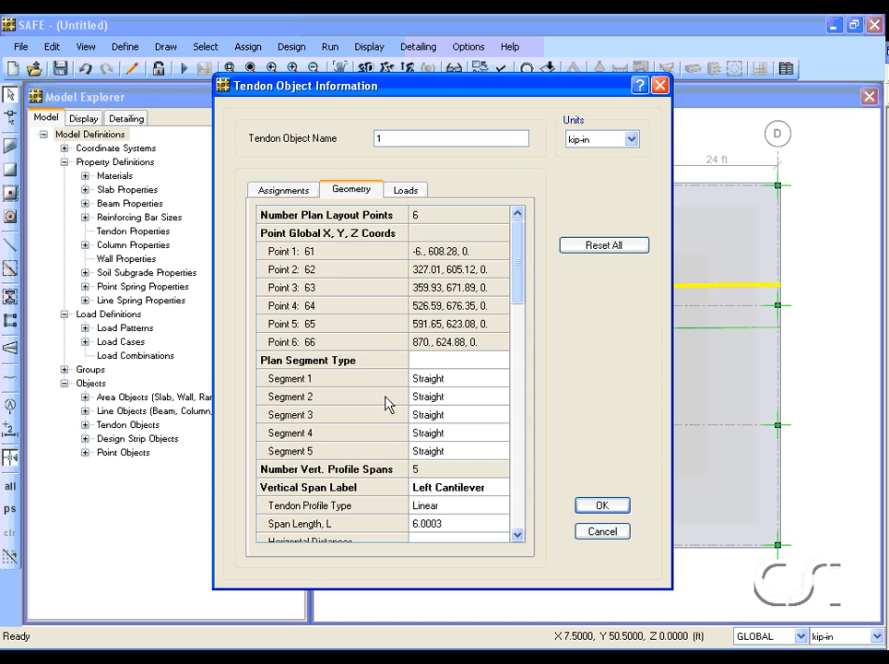
click(297, 194)
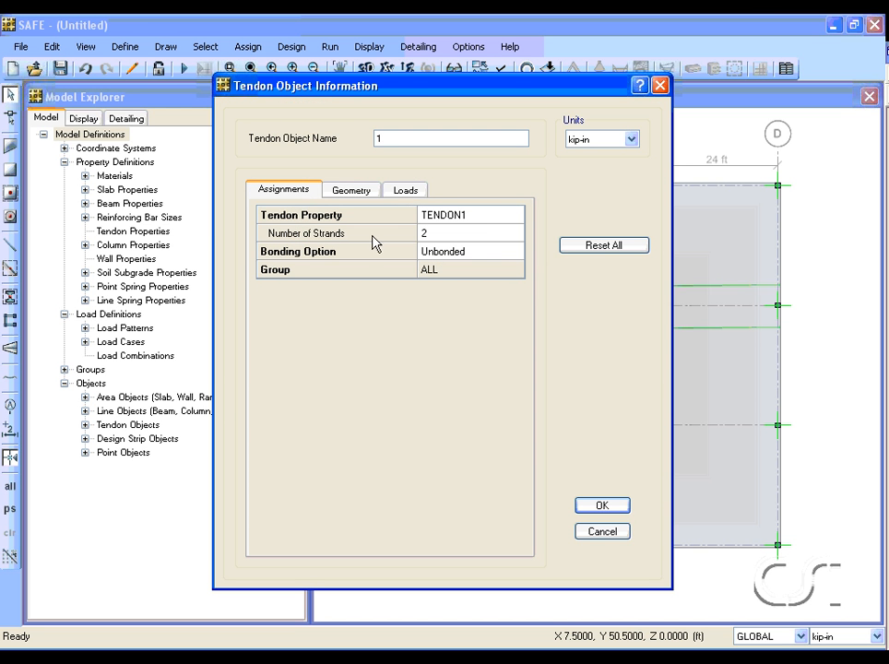
click(433, 241)
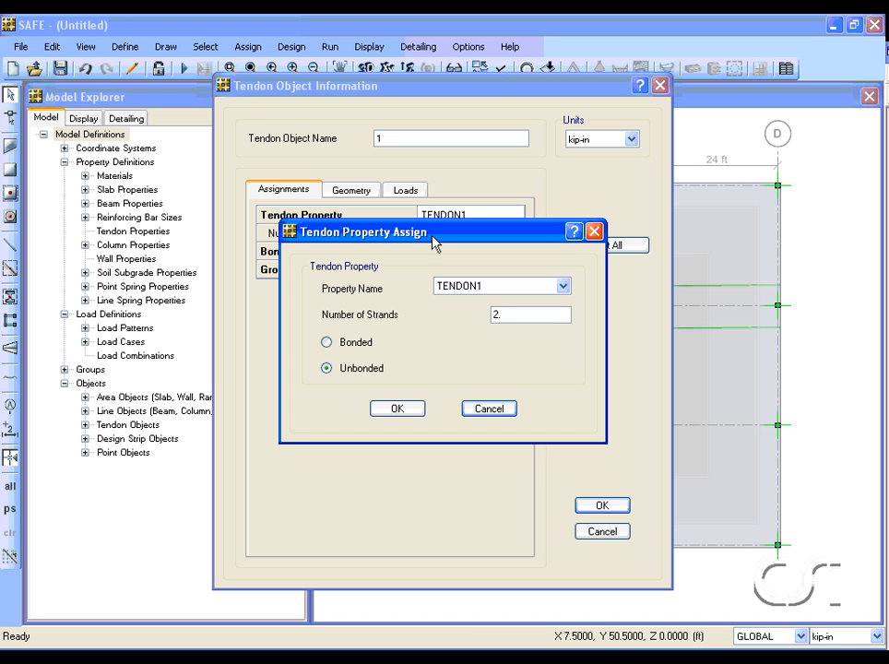
double_click(500, 314)
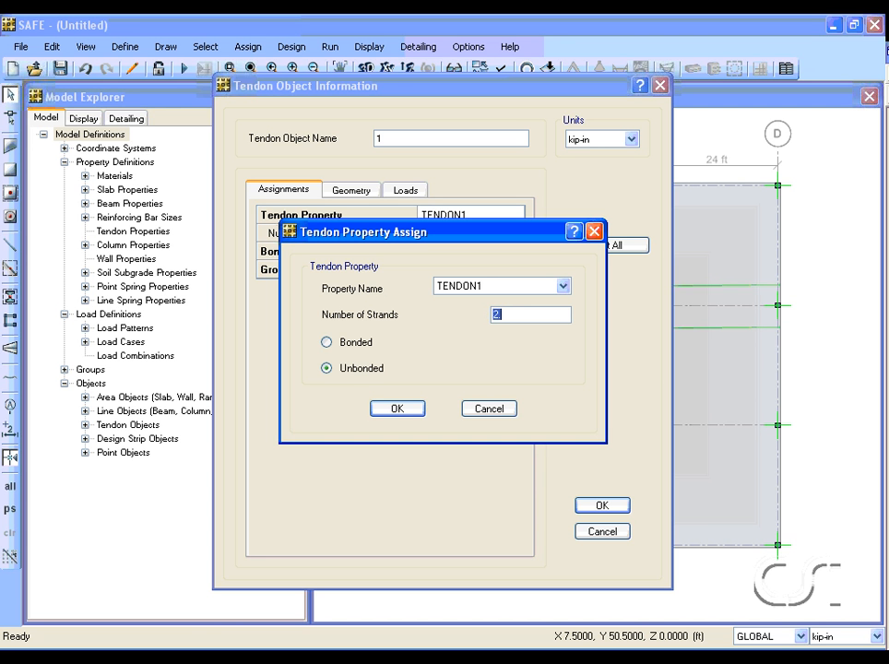
text(6)
click(394, 408)
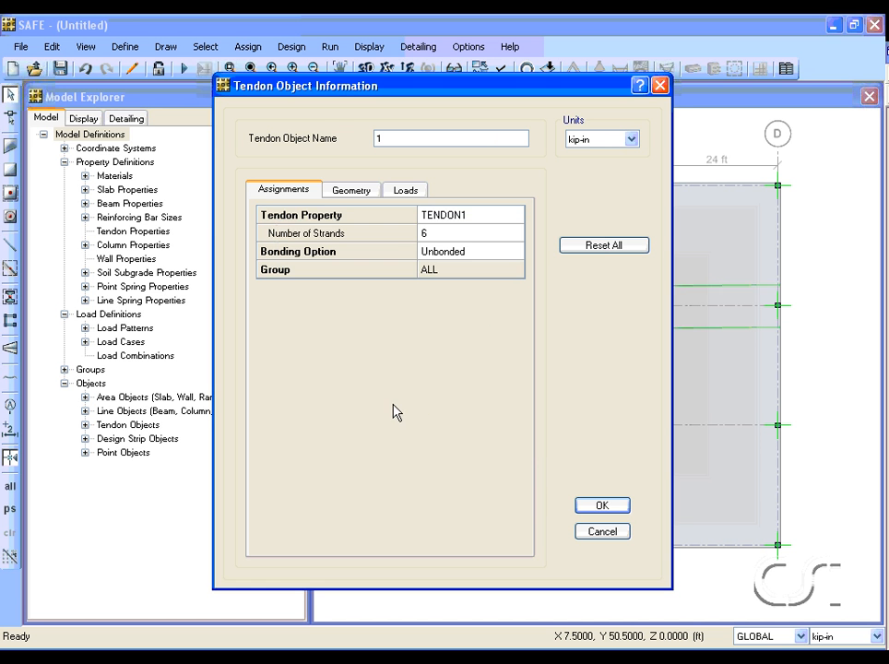
click(604, 510)
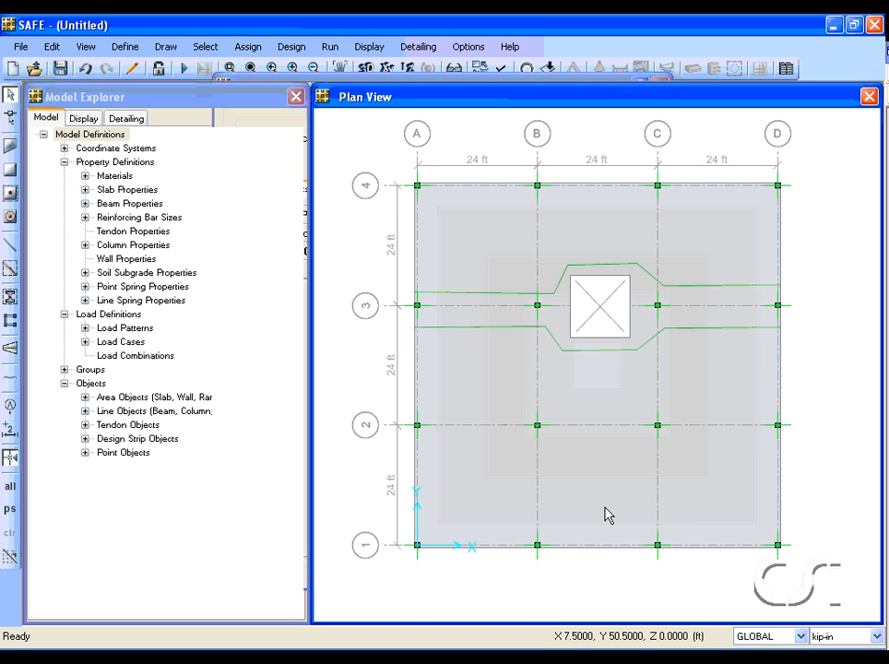